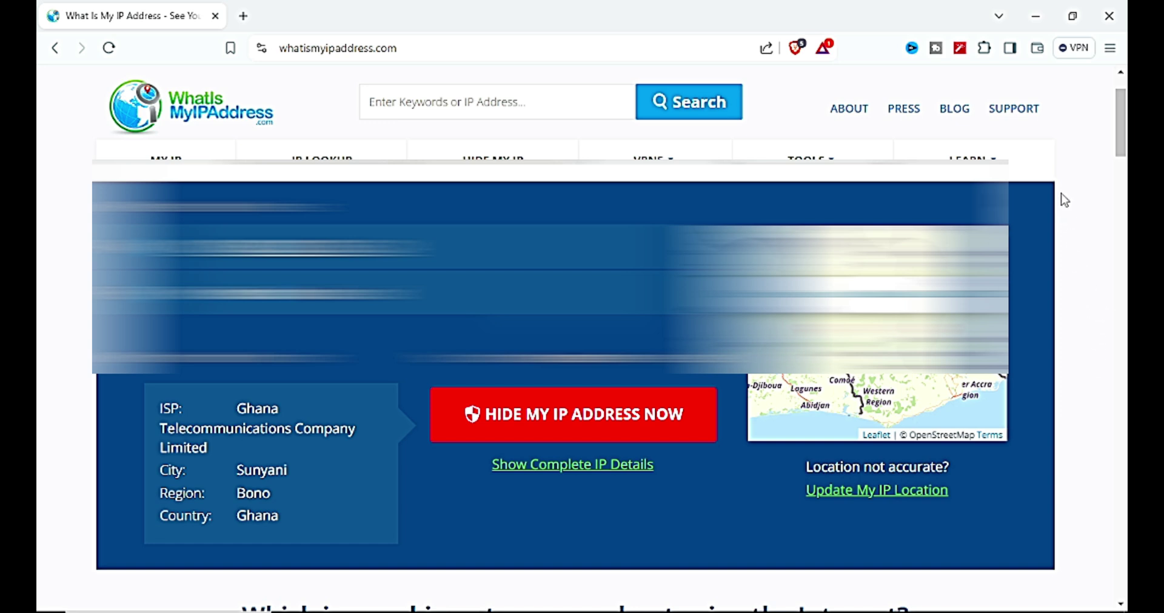
# - Switch to WinBox, connect to the router with the saved login, and close the leftover Firewall window
pyautogui.click(1036, 16)
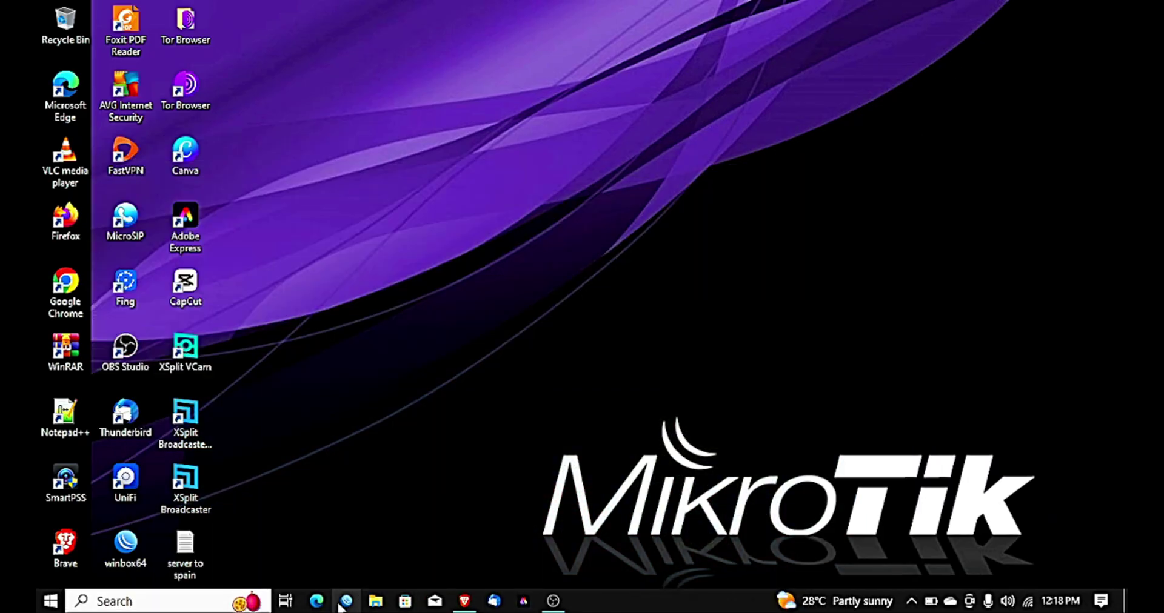
pyautogui.click(346, 603)
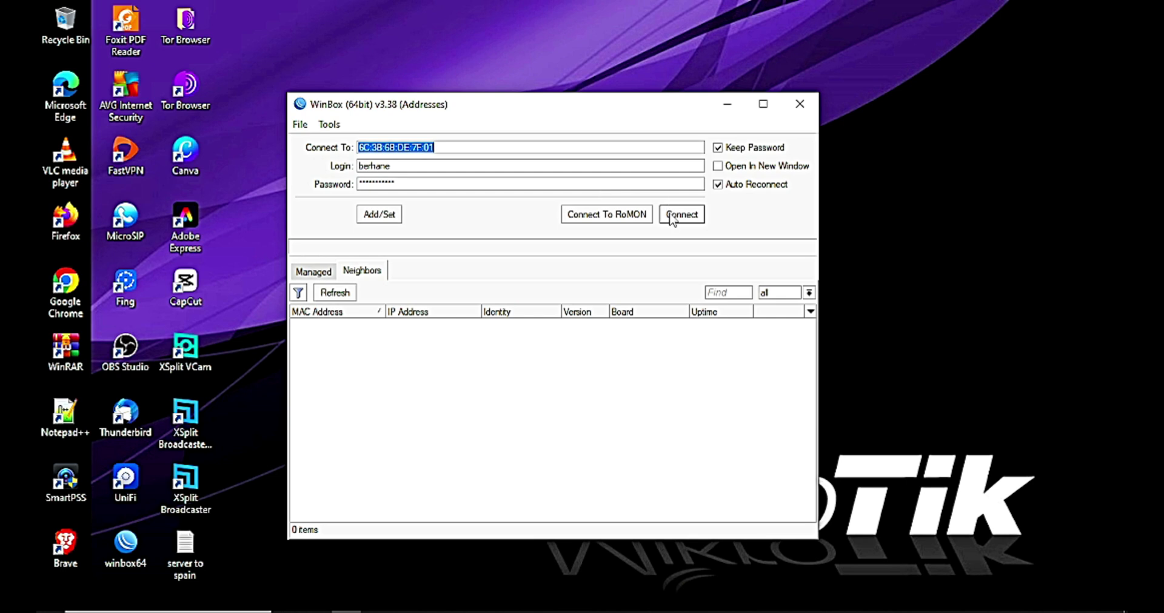
pyautogui.click(671, 217)
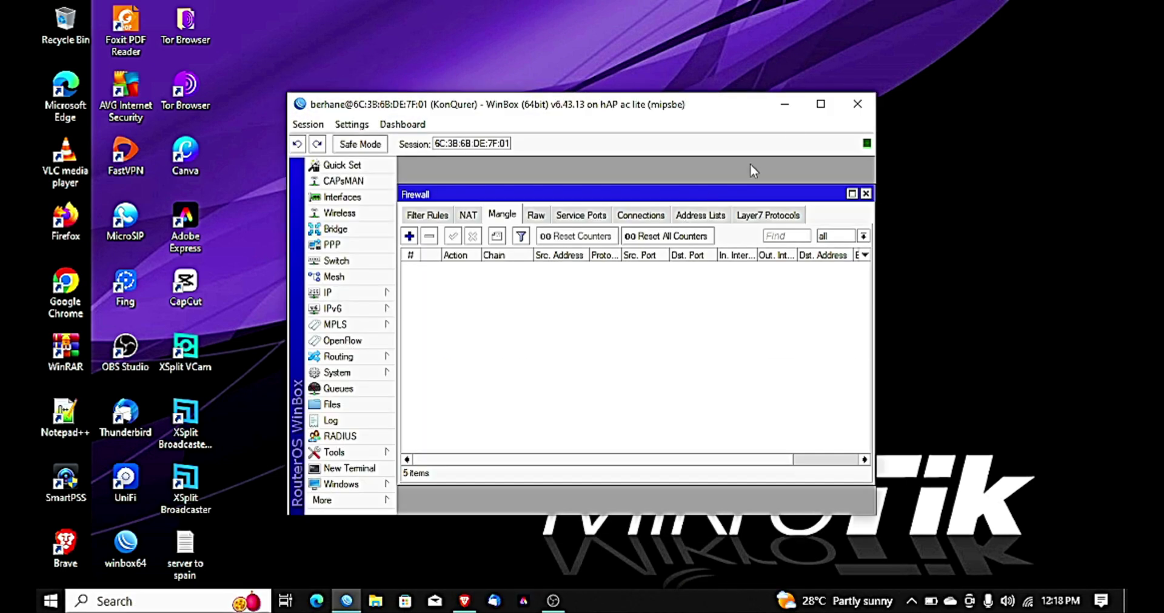
pyautogui.click(819, 104)
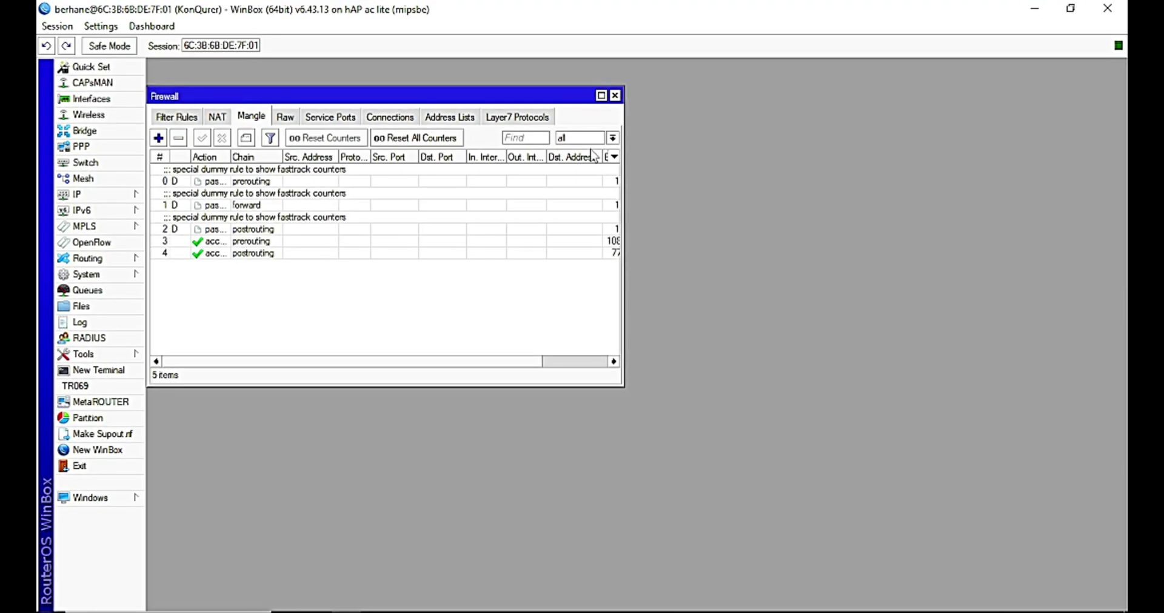
pyautogui.click(613, 95)
pyautogui.click(565, 95)
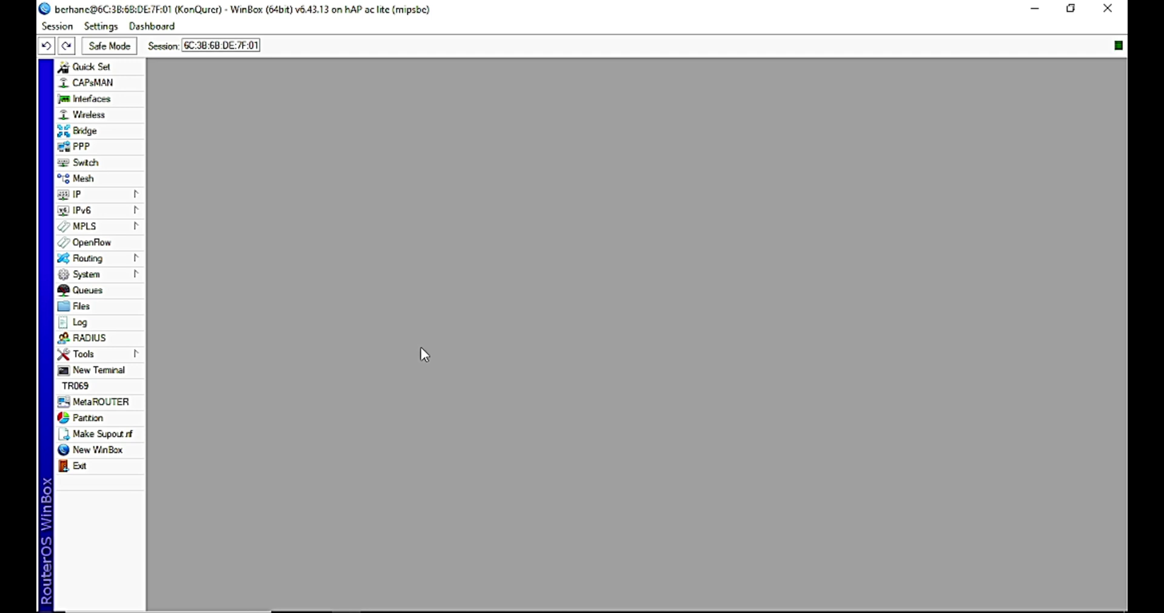
# - Add a new L2TP Client interface under PPP and name it L2TP
pyautogui.click(87, 149)
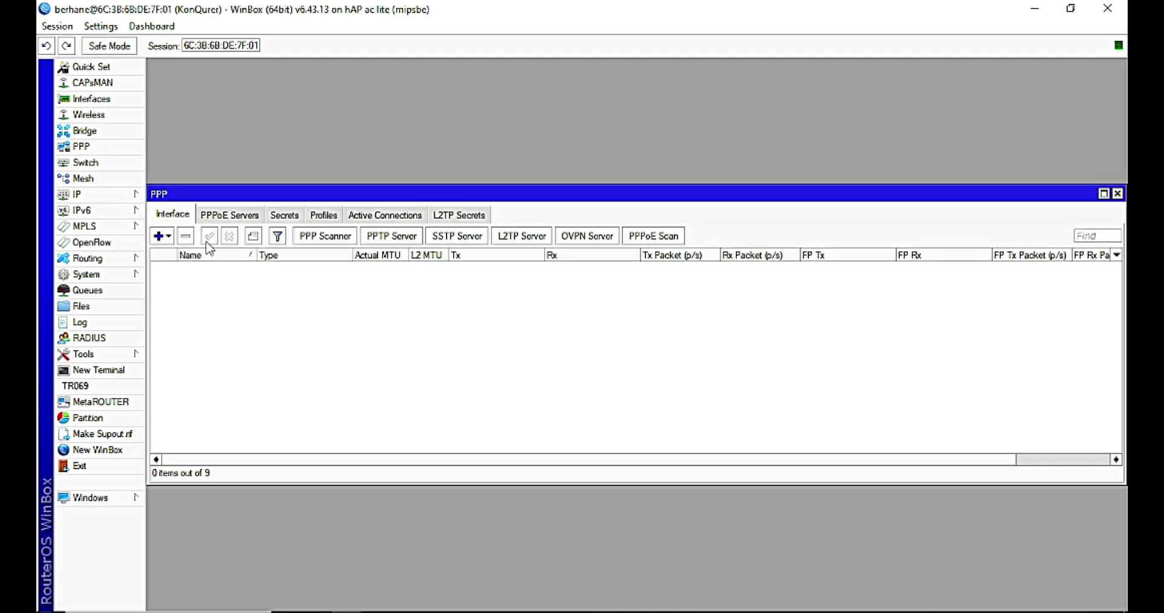
pyautogui.click(168, 237)
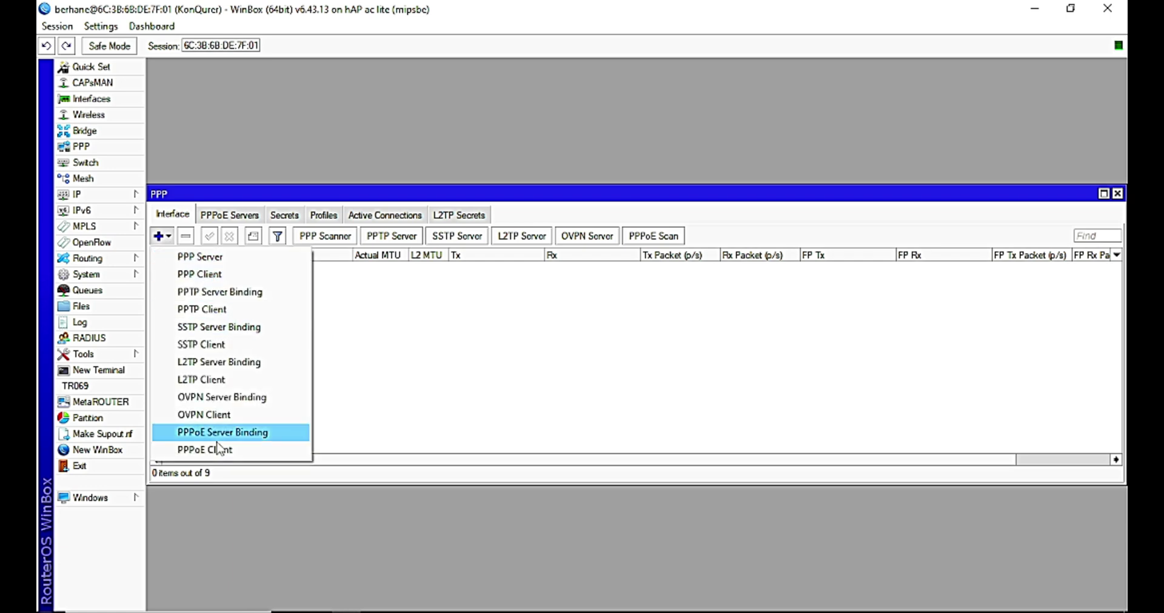
pyautogui.click(408, 404)
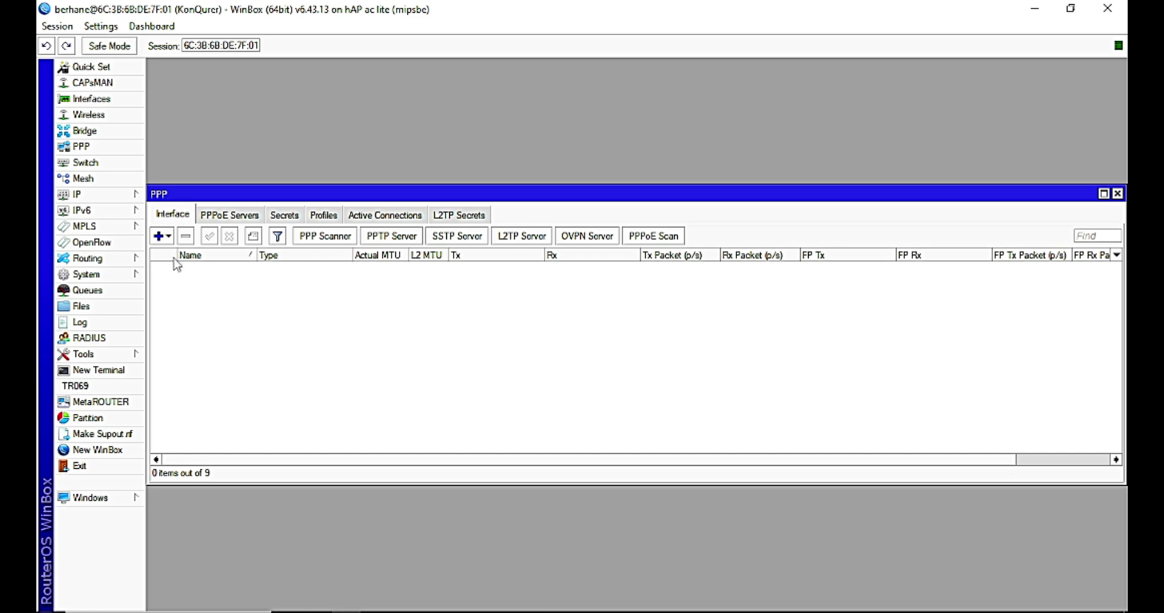
pyautogui.click(168, 238)
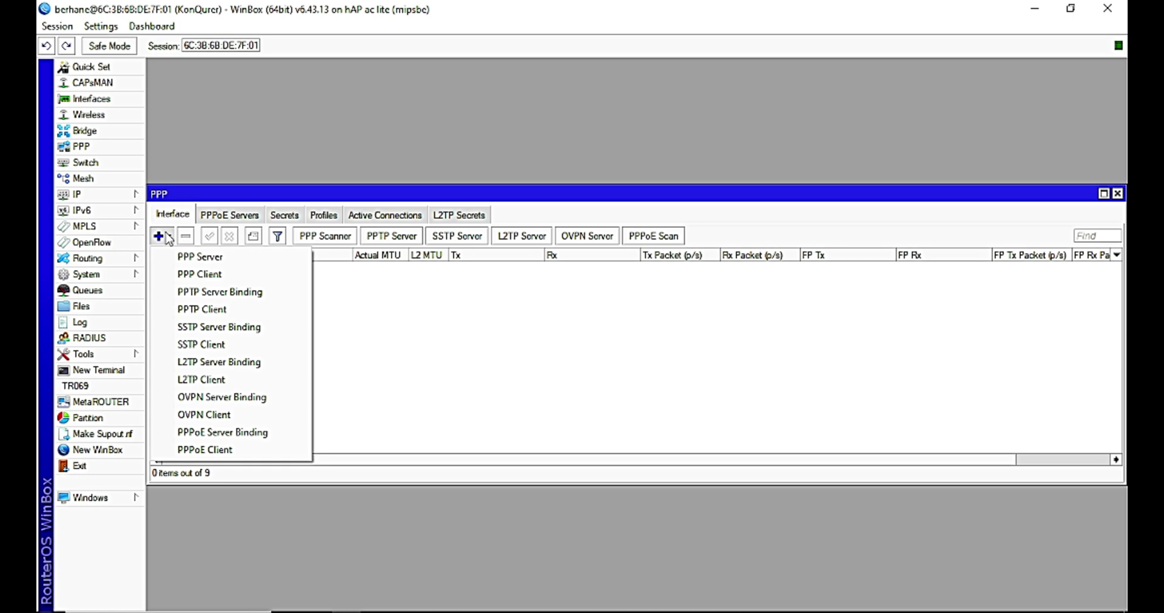
pyautogui.click(219, 382)
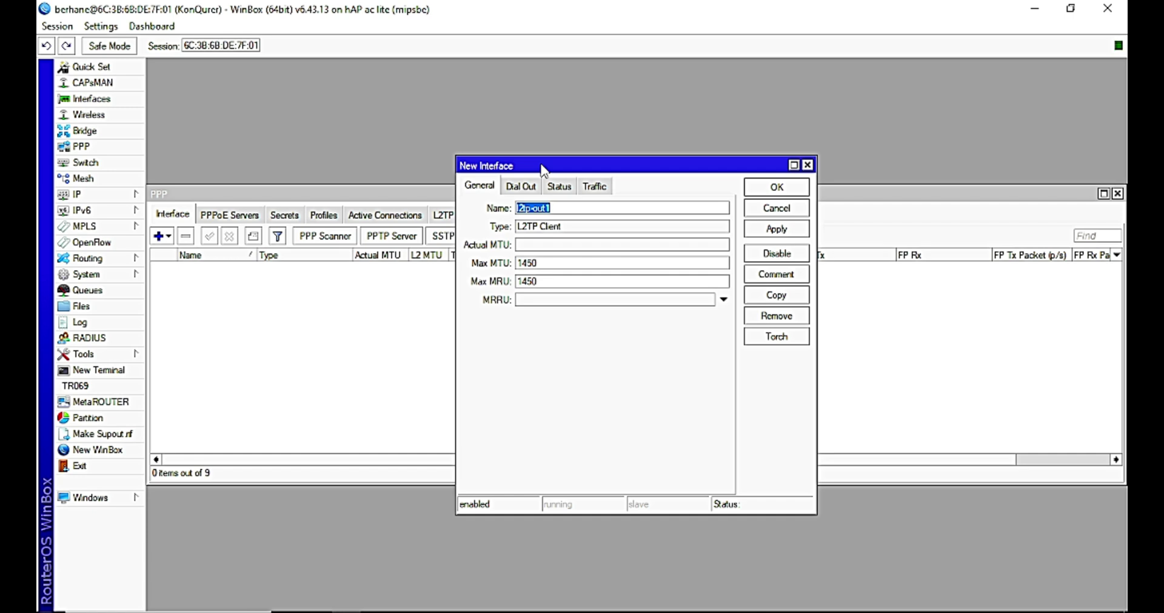
pyautogui.click(580, 207)
# - Show the new interface's dial-out settings in an enlarged window and open the "server to spain" text file from the desktop
pyautogui.click(520, 188)
pyautogui.moveTo(604, 168); pyautogui.dragTo(579, 152)
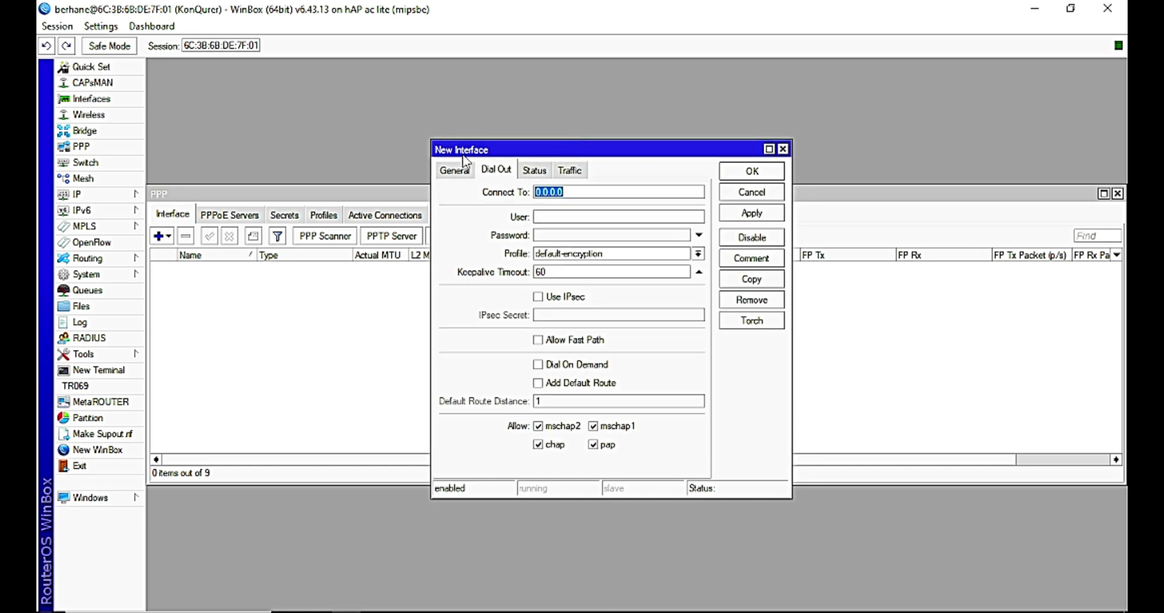
pyautogui.moveTo(430, 137); pyautogui.dragTo(295, 71)
pyautogui.moveTo(465, 87); pyautogui.dragTo(496, 110)
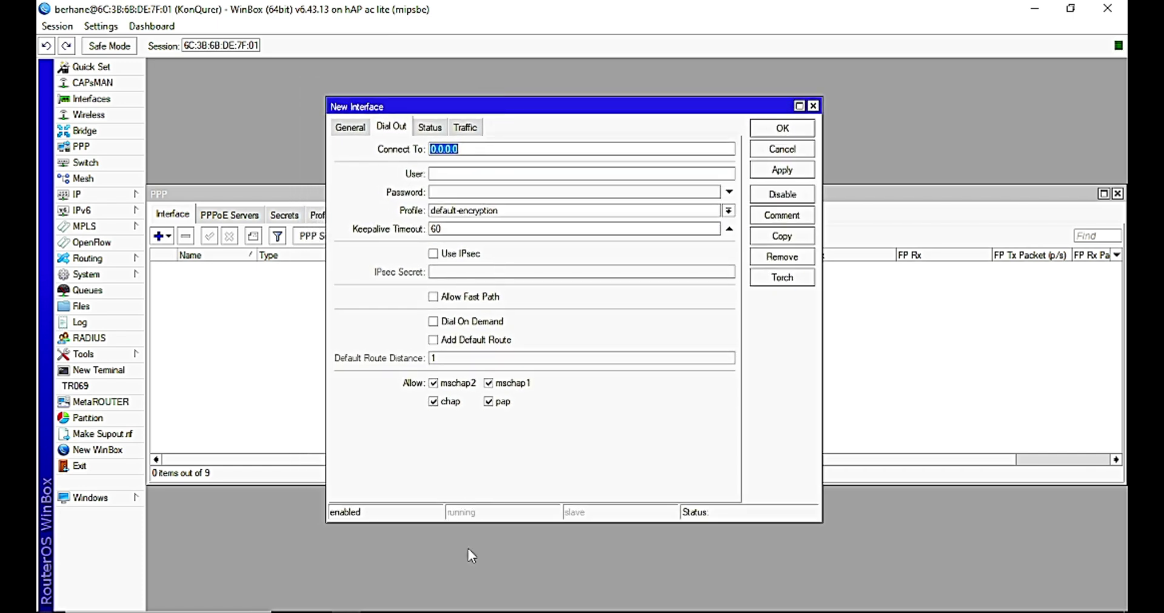
pyautogui.press('super')
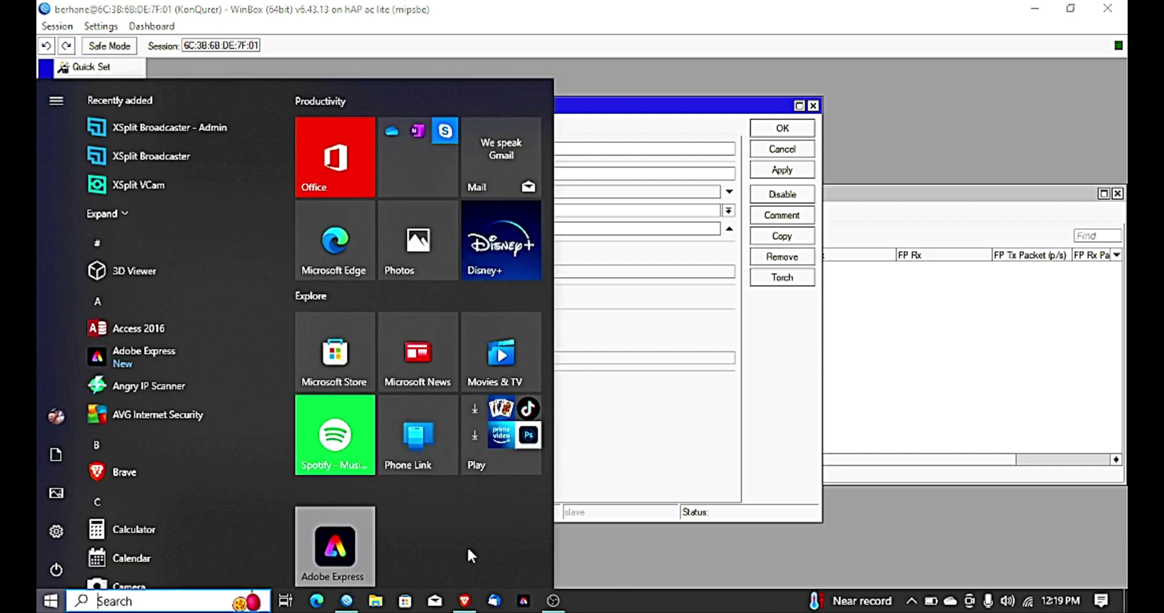
pyautogui.press('super')
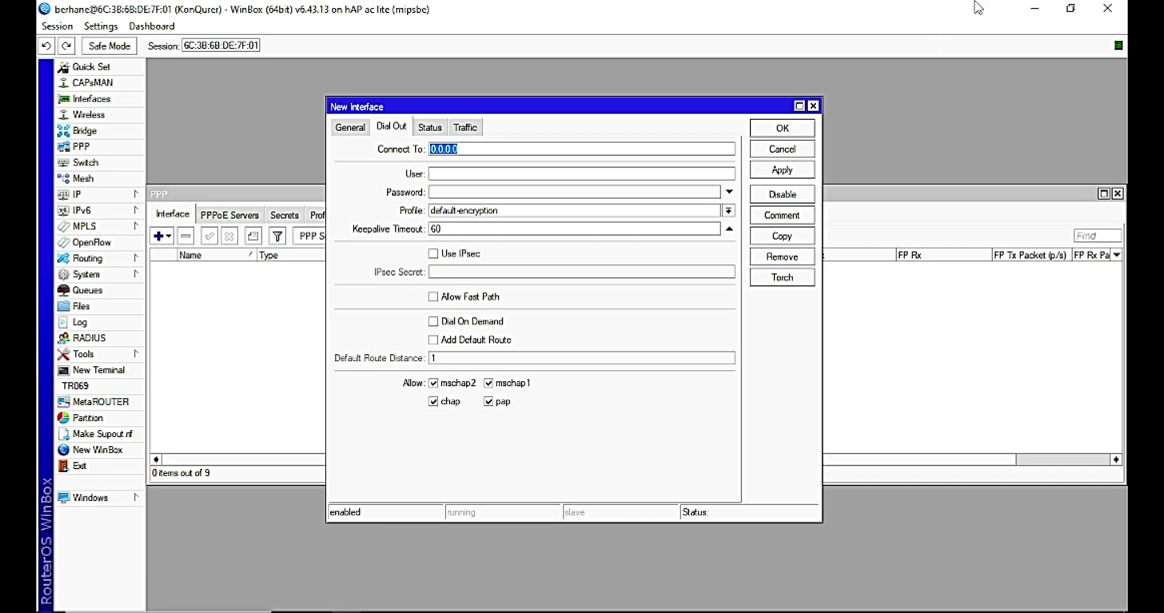
pyautogui.click(1034, 11)
pyautogui.doubleClick(185, 554)
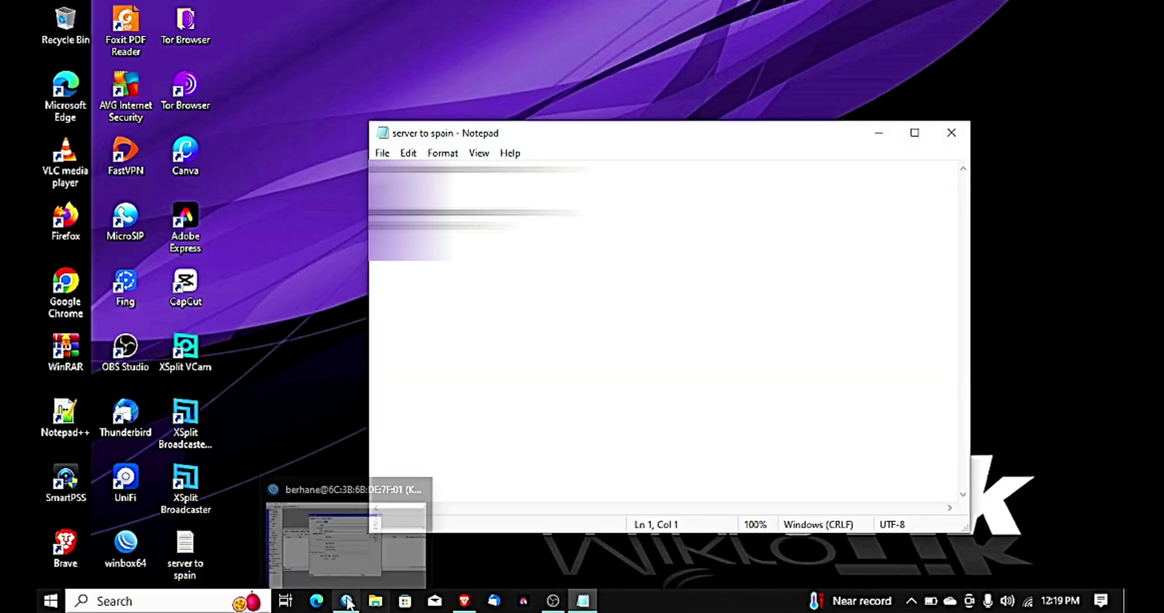
# - Copy the server address from the first line of the "server to spain" file into the L2TP client's Connect To setting
pyautogui.click(346, 602)
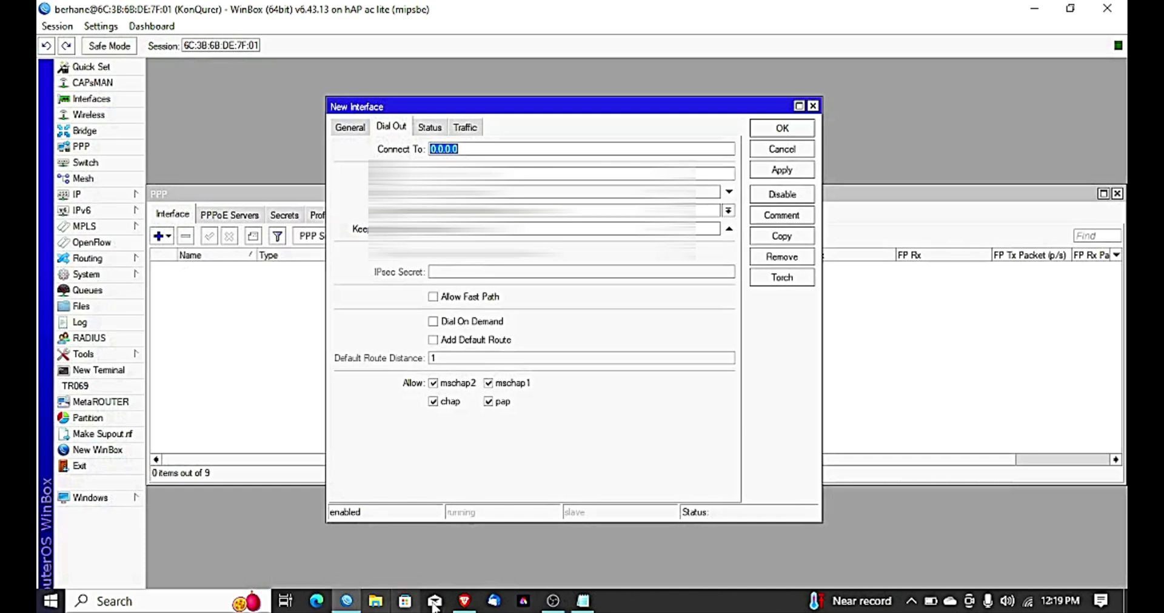
pyautogui.click(582, 601)
pyautogui.press('End')
pyautogui.hotkey('shift', 'Home')
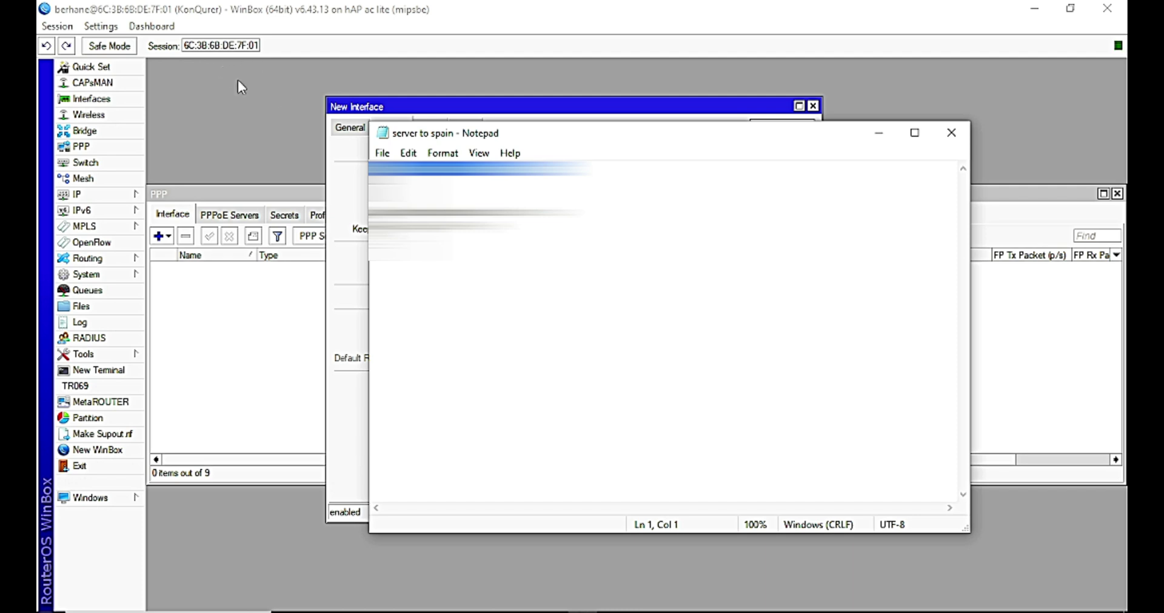
pyautogui.click(339, 153)
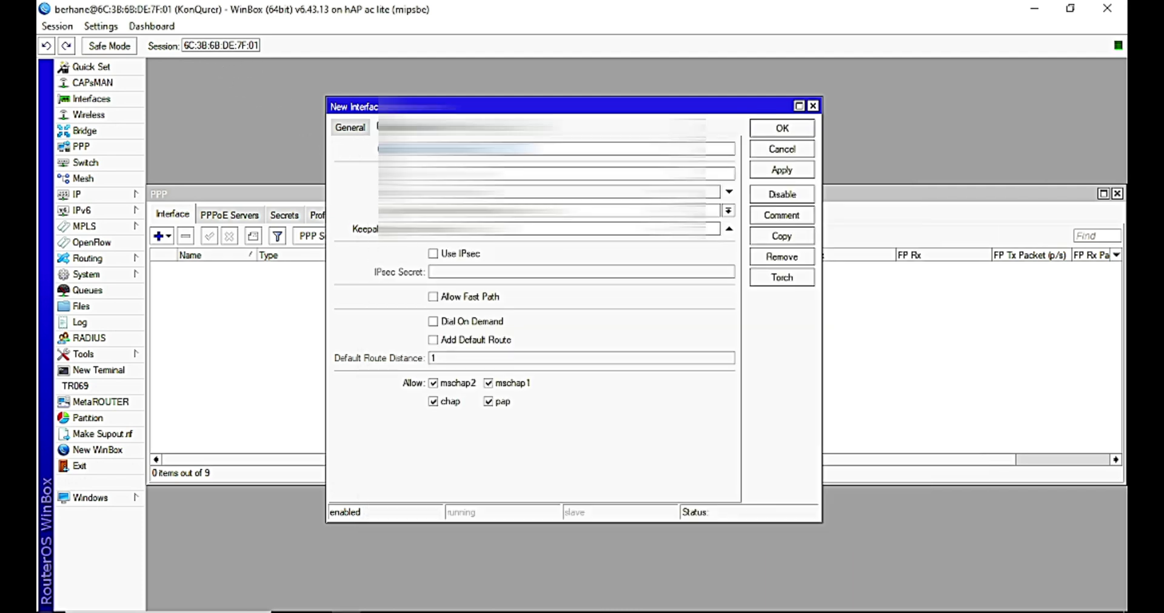
pyautogui.hotkey('ctrl', 'v')
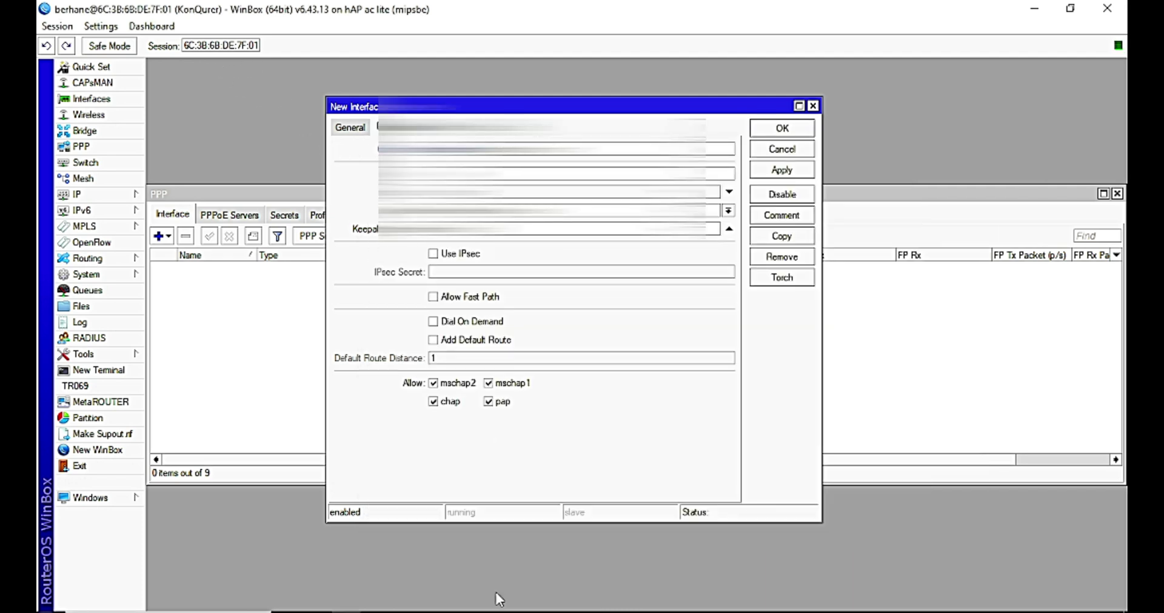
# - Copy the user name from line 4 of the "server to spain" file into the L2TP client's User setting
pyautogui.click(583, 602)
pyautogui.moveTo(520, 227); pyautogui.dragTo(373, 204)
pyautogui.click(374, 212)
pyautogui.hotkey('shift', 'End')
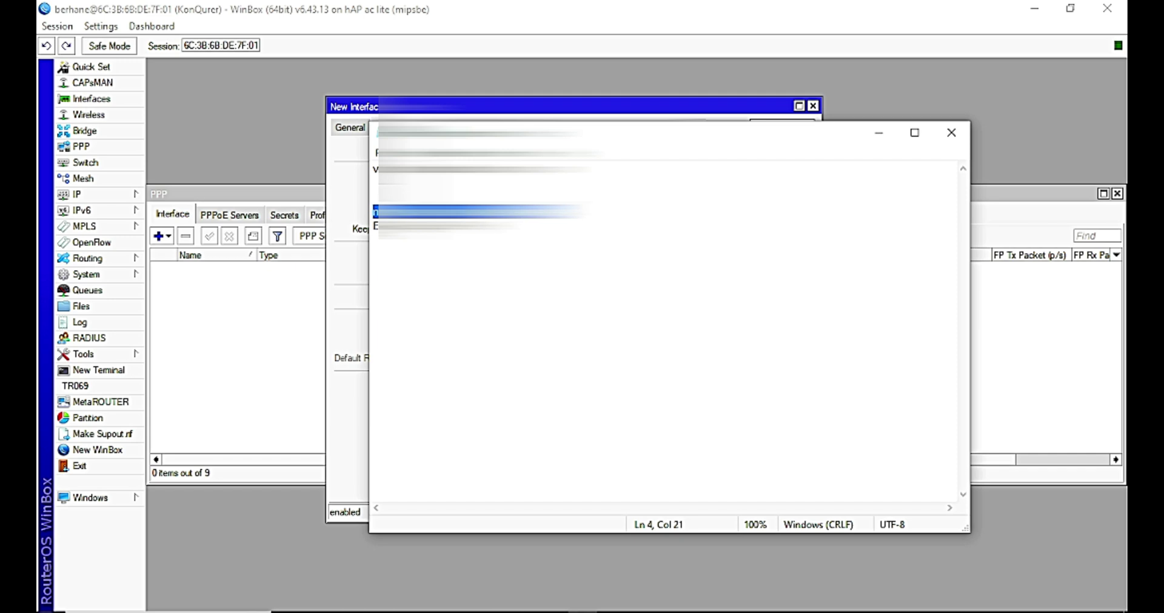
pyautogui.click(339, 252)
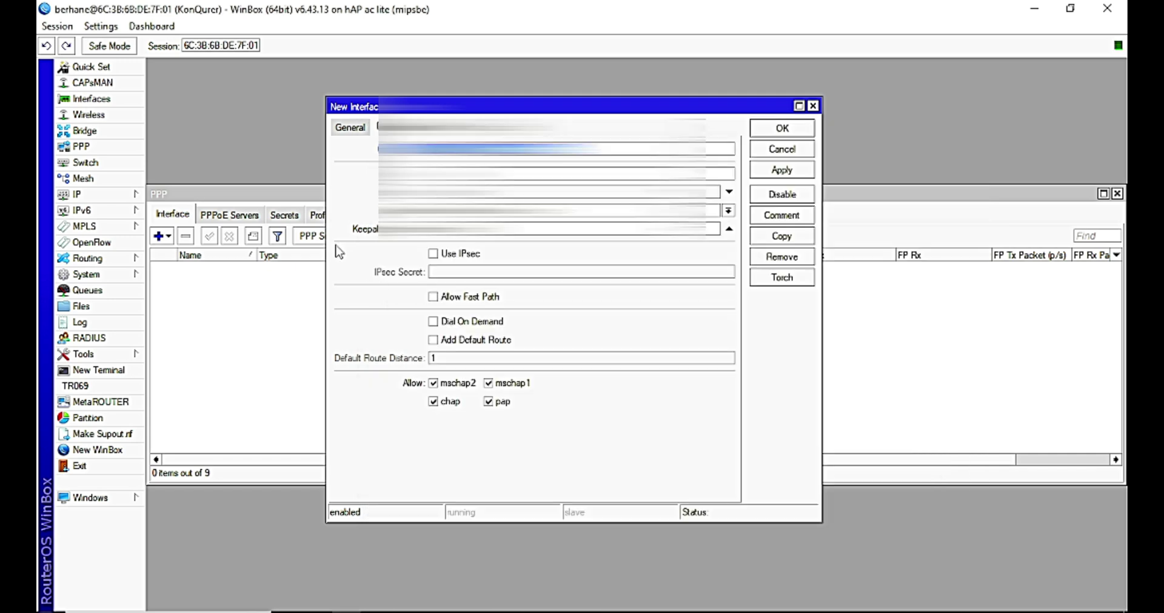
pyautogui.hotkey('ctrl', 'v')
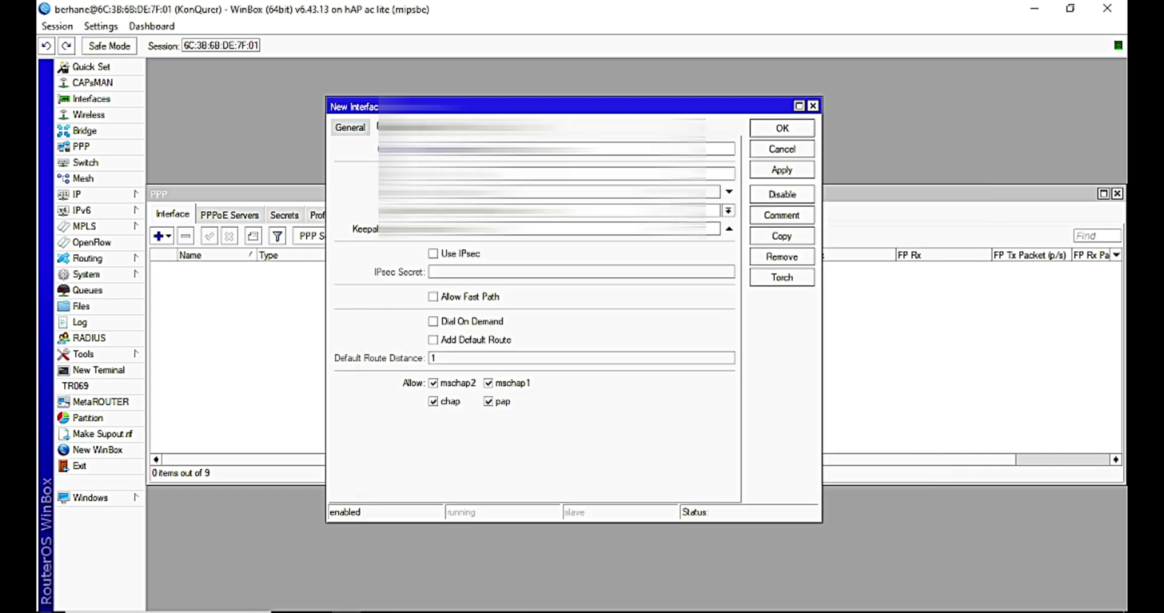
# - Copy the VPN password from line 5 of the "server to spain" file into the L2TP client's Password setting
pyautogui.click(582, 602)
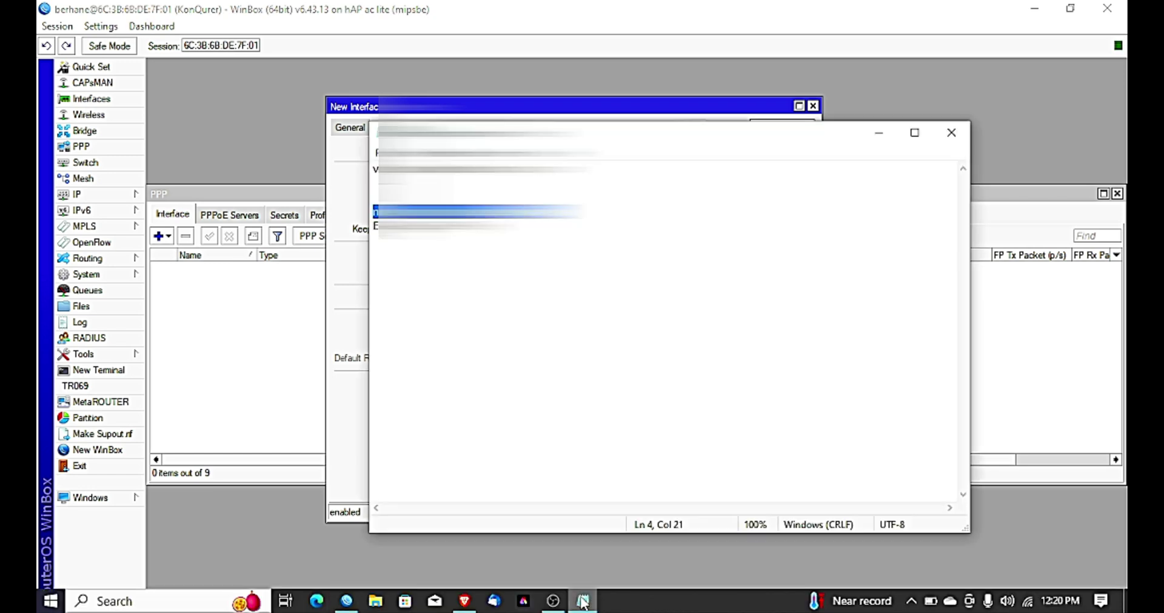
pyautogui.moveTo(521, 226); pyautogui.dragTo(374, 226)
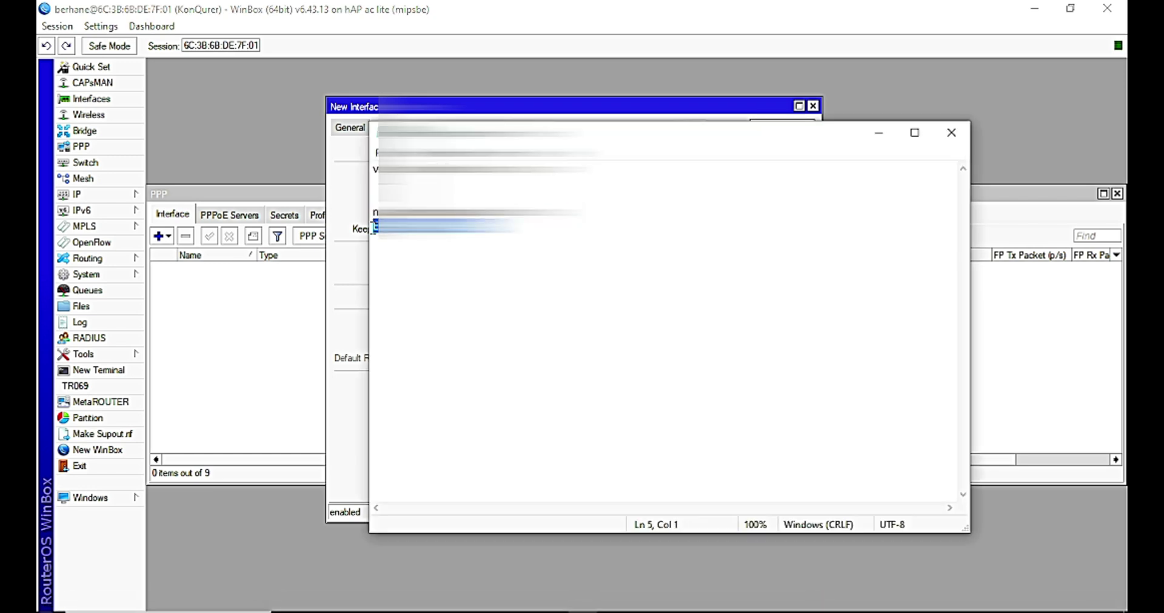
pyautogui.click(337, 187)
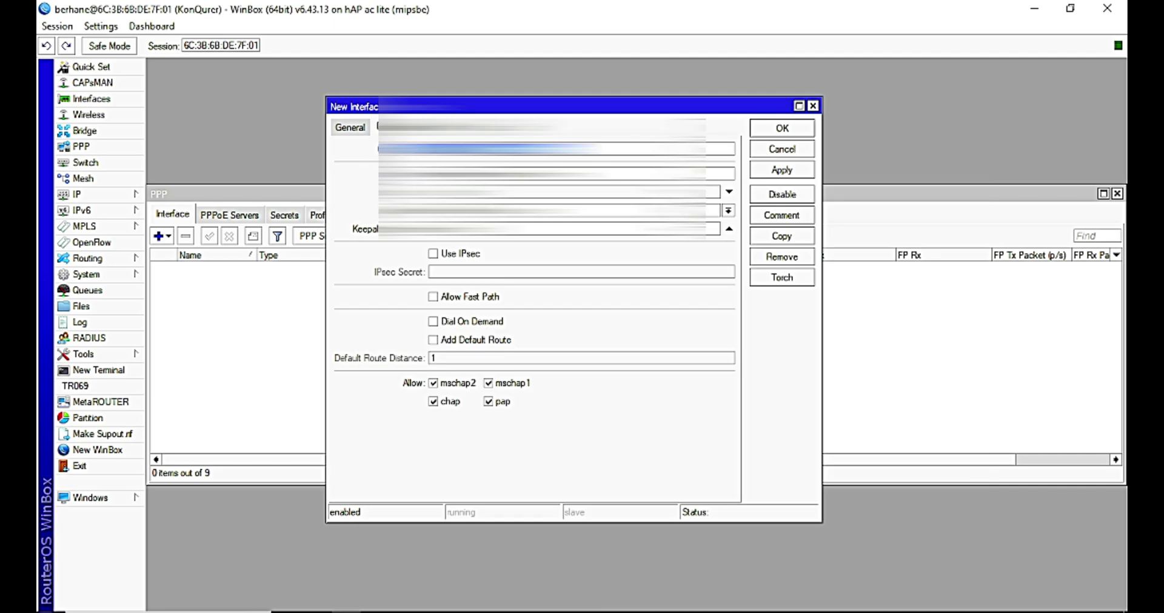
pyautogui.click(728, 191)
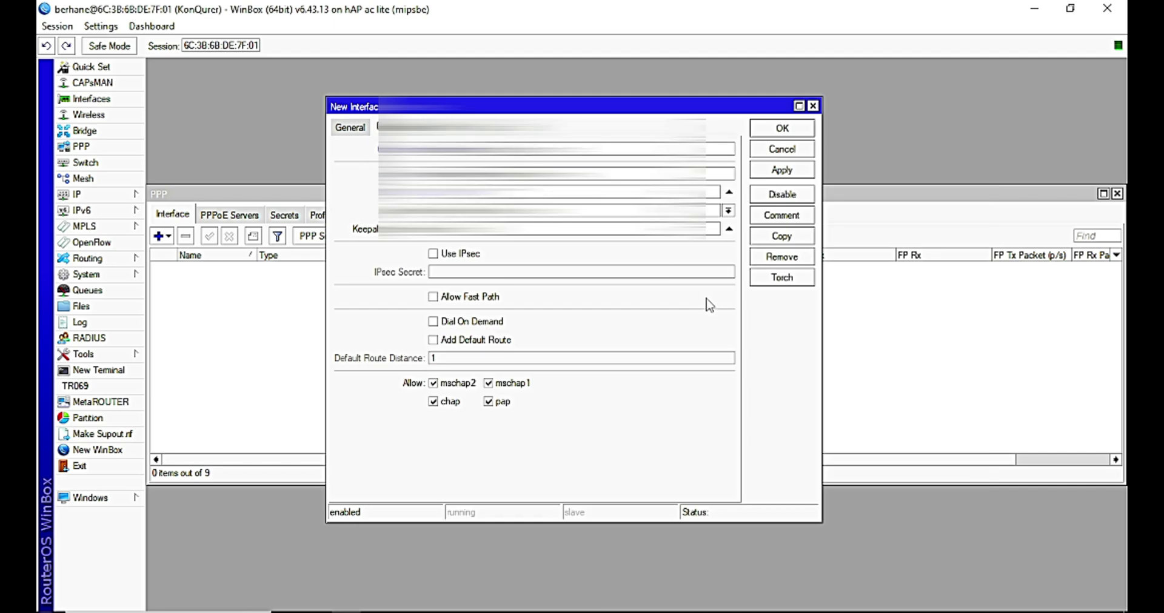
# - Apply the L2TP client settings, review its general properties, and save the interface
pyautogui.click(773, 176)
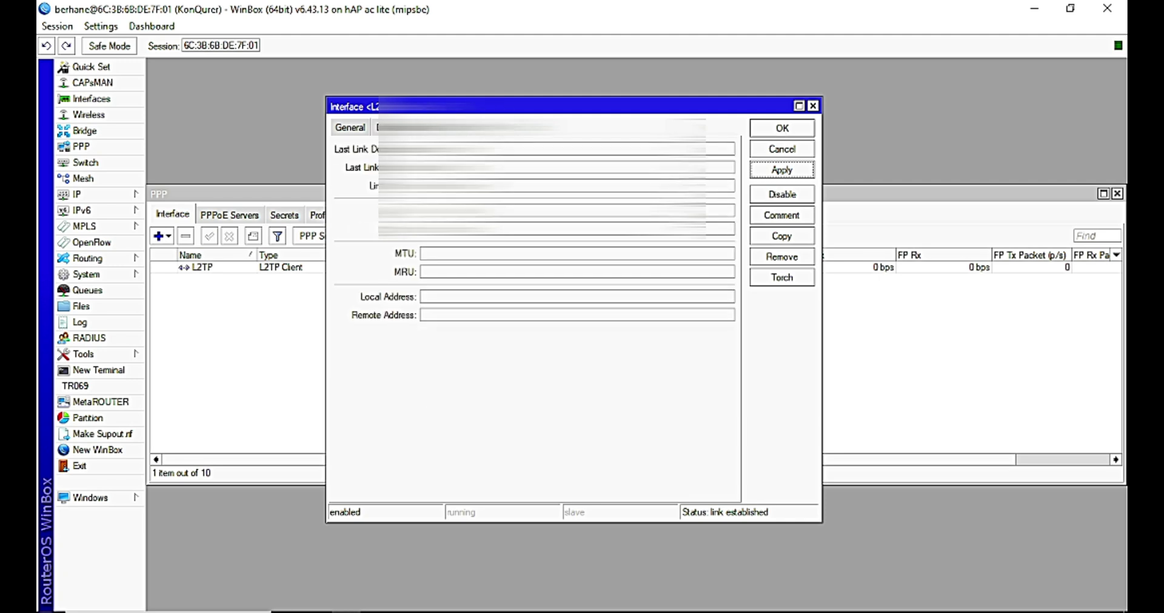
pyautogui.click(358, 127)
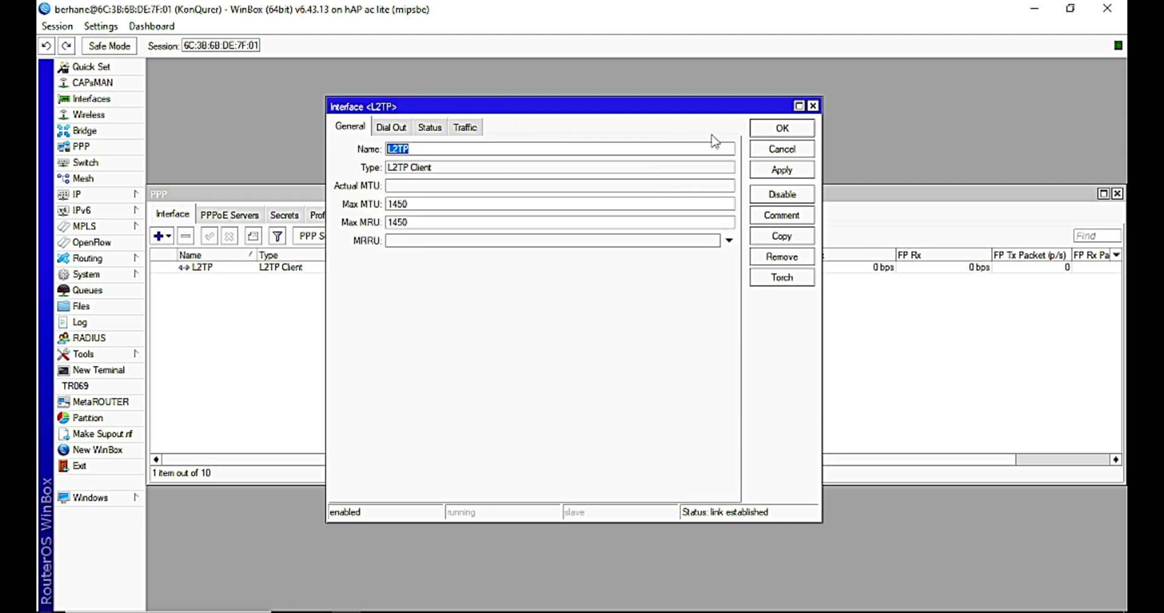
pyautogui.click(782, 129)
pyautogui.click(394, 270)
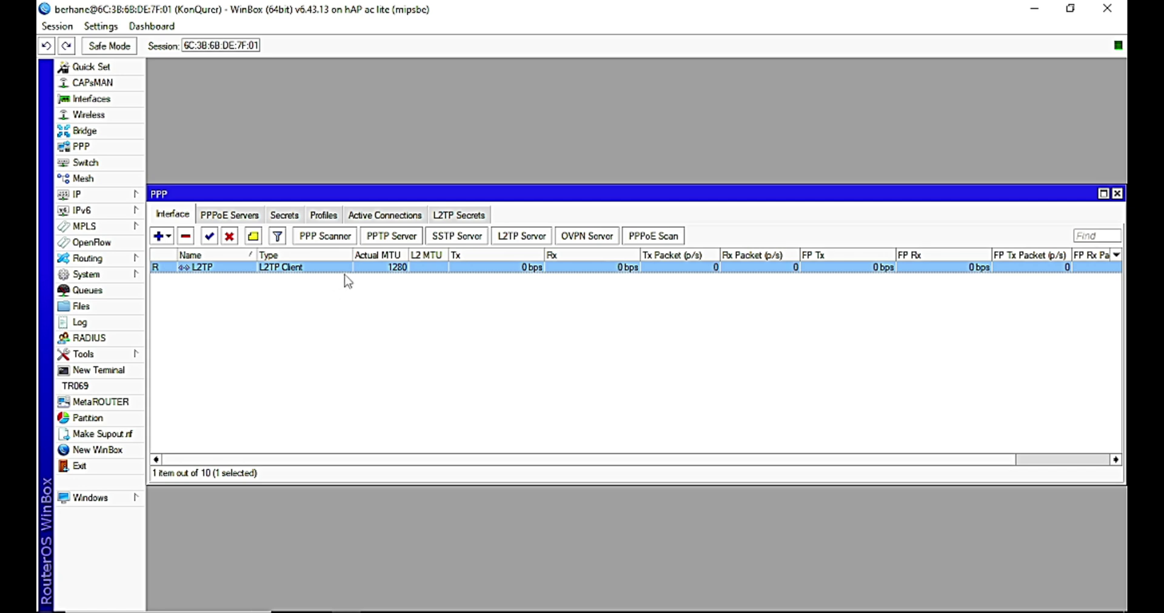
# - Open the router's IP route list and place it clear of the L2TP interface entry
pyautogui.click(116, 203)
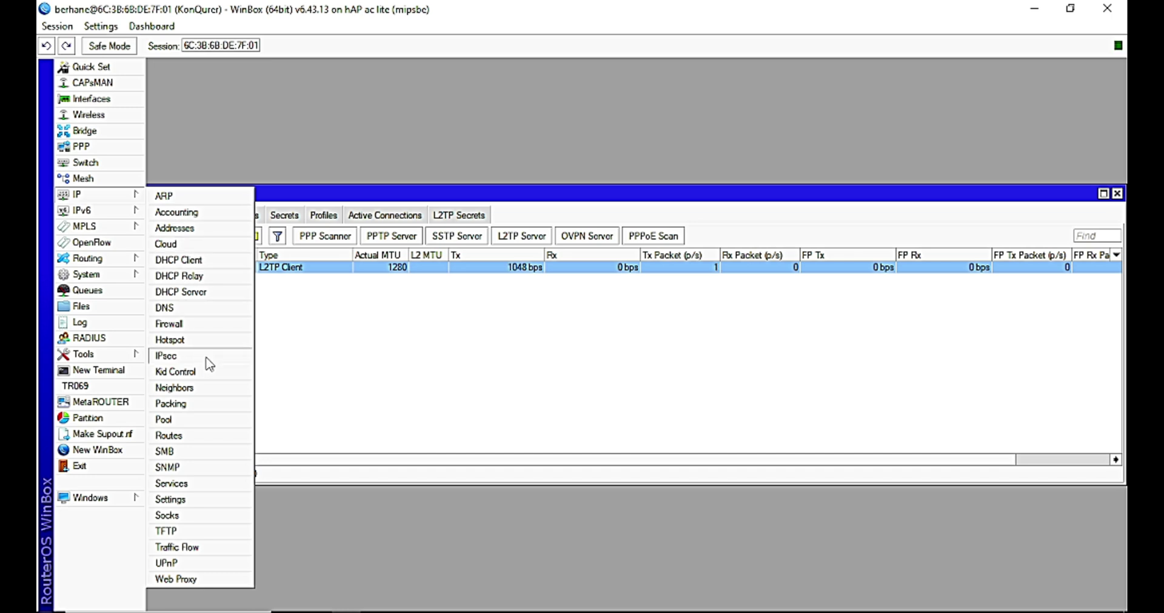
pyautogui.click(182, 435)
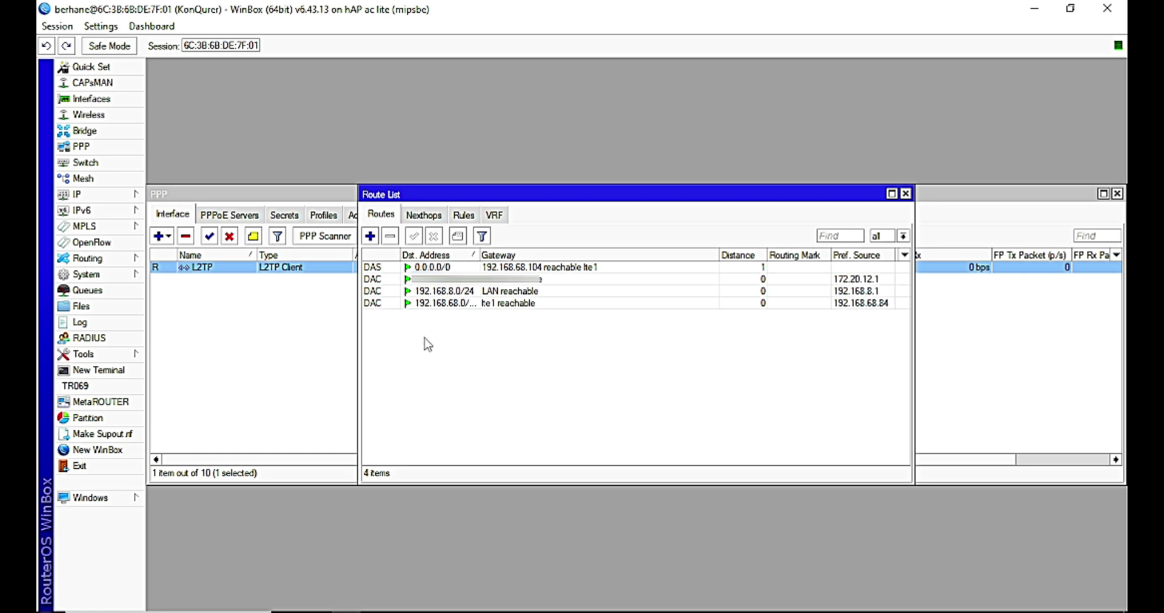
pyautogui.moveTo(475, 194); pyautogui.dragTo(535, 197)
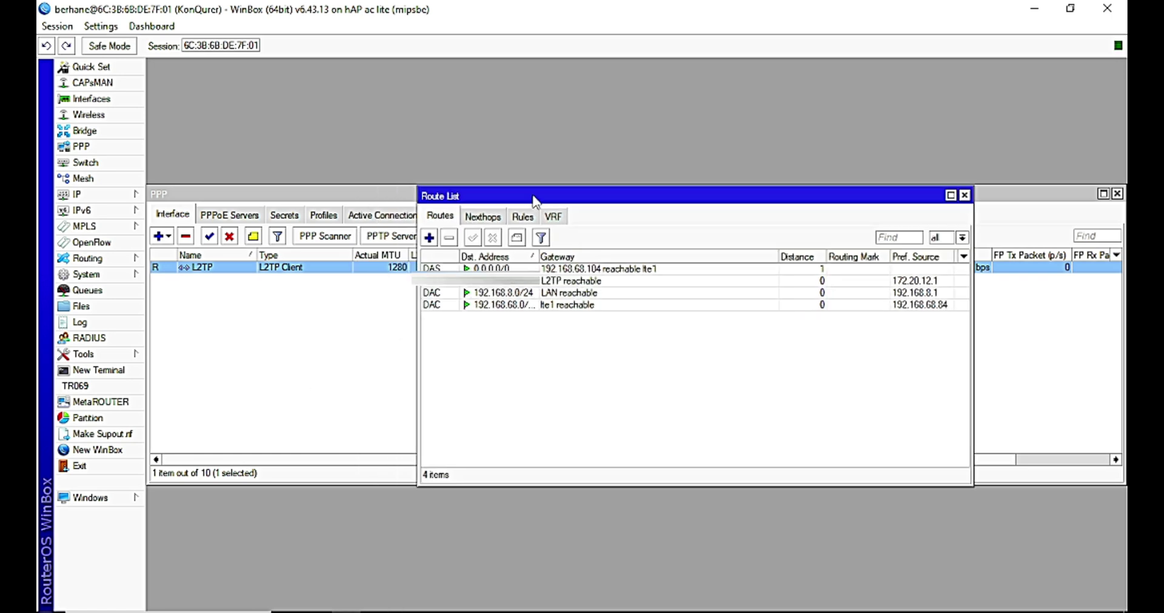
pyautogui.click(430, 238)
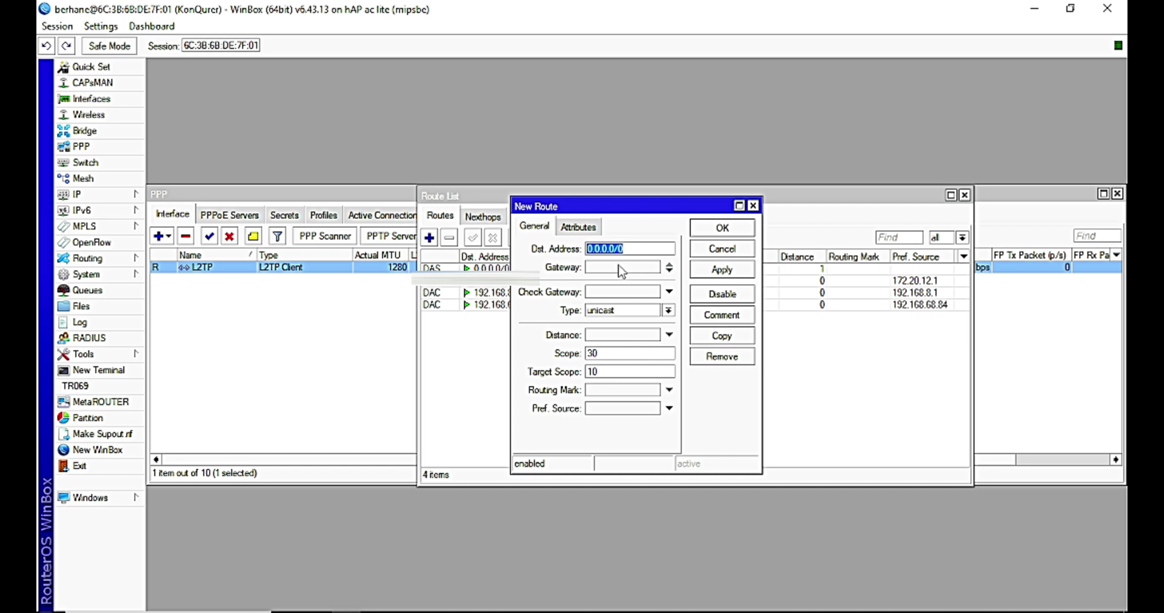
pyautogui.click(669, 391)
pyautogui.click(653, 390)
pyautogui.click(654, 392)
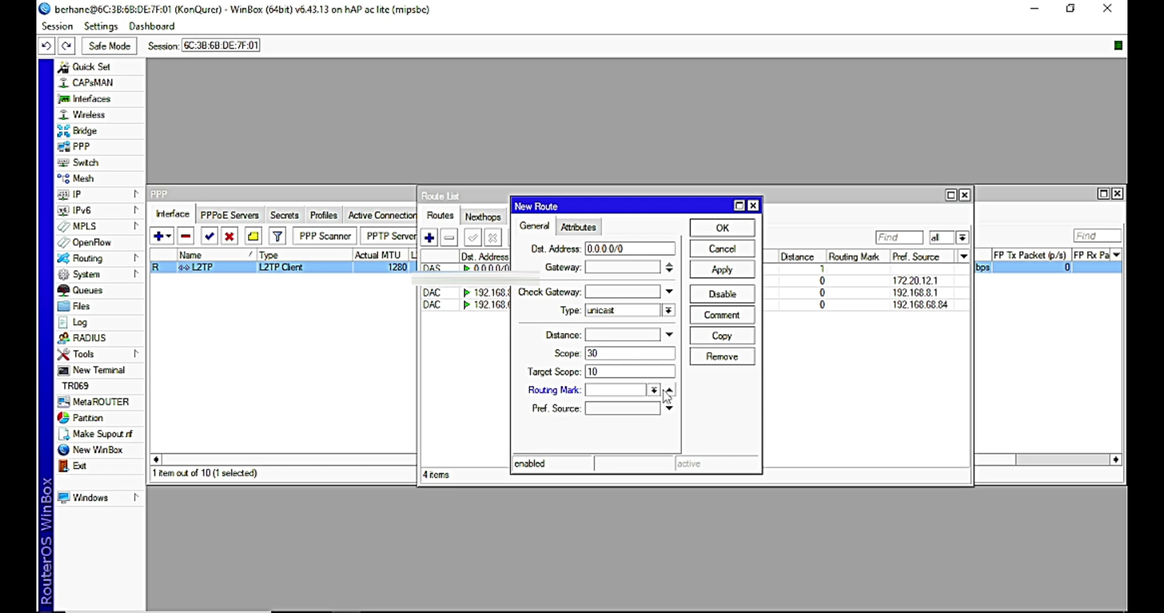
pyautogui.click(654, 392)
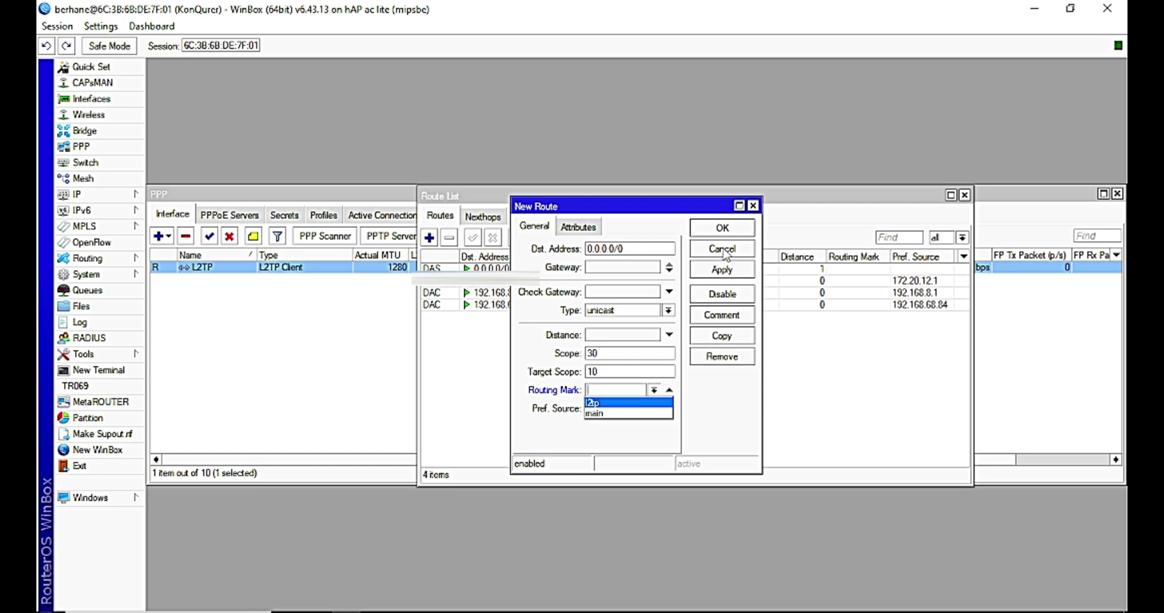
pyautogui.click(753, 206)
pyautogui.click(753, 206)
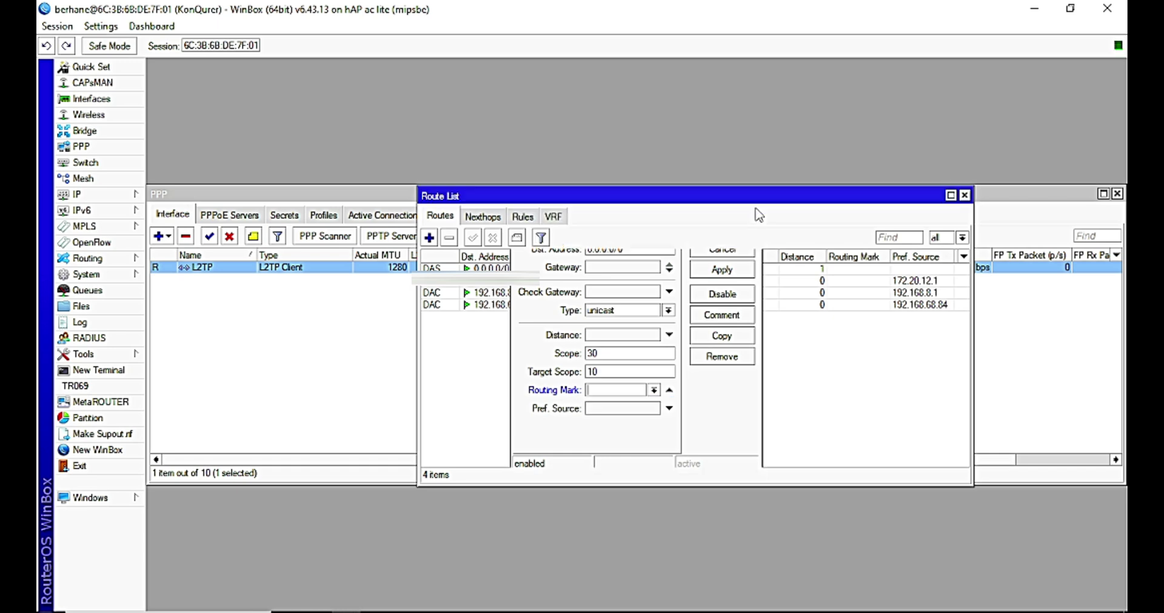
# - Create a new route for destination 0.0.0.0/0 with L2TP as its gateway
pyautogui.click(429, 238)
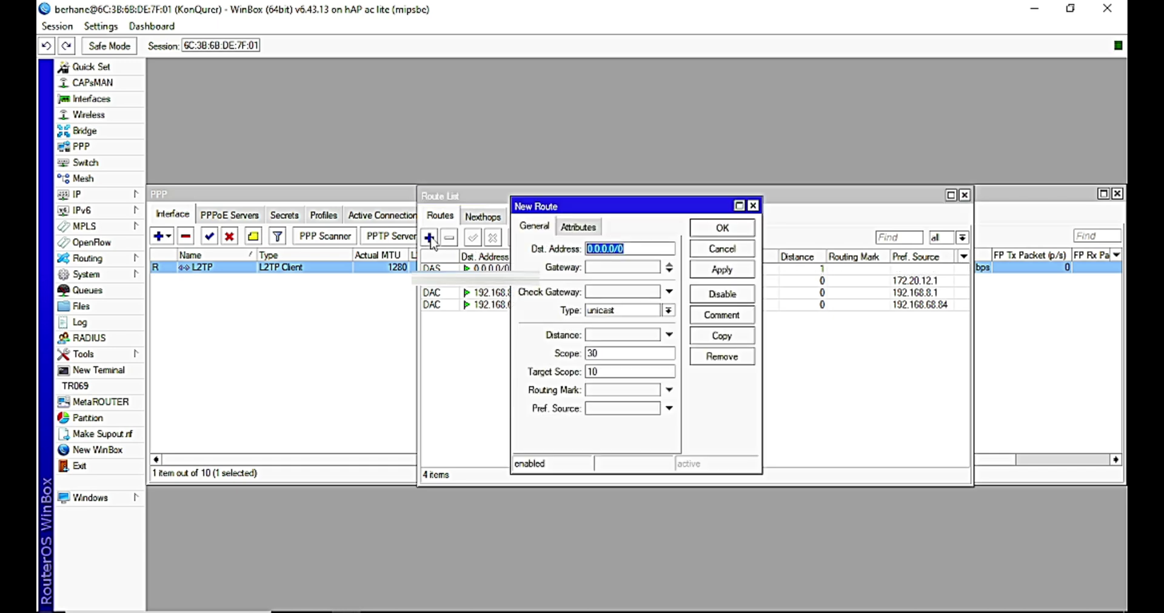
pyautogui.moveTo(761, 263); pyautogui.dragTo(1009, 269)
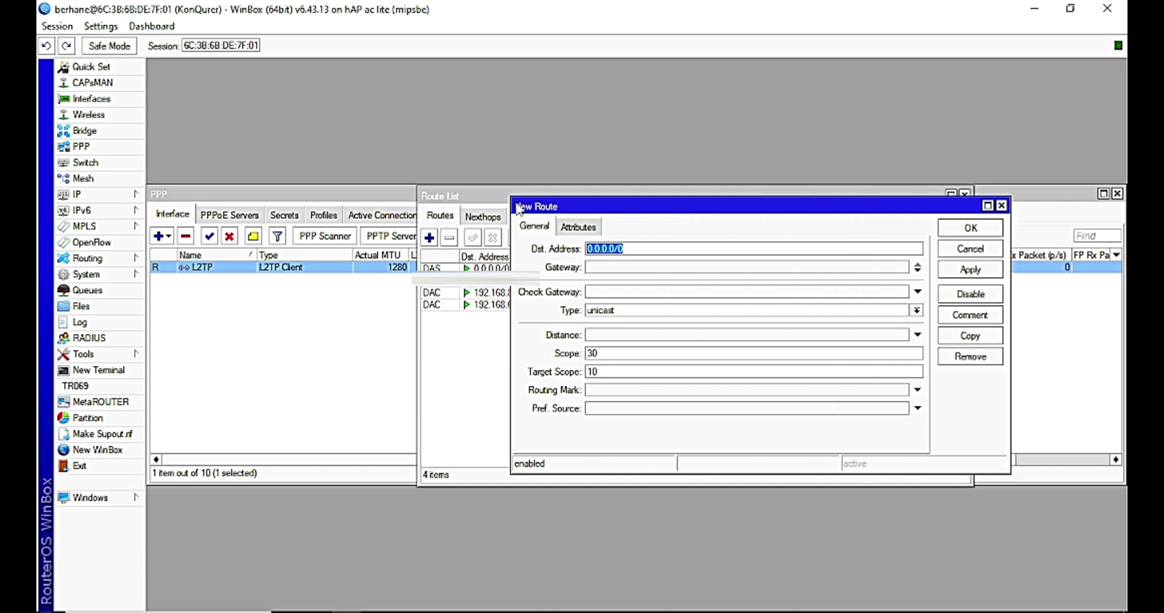
pyautogui.moveTo(511, 198); pyautogui.dragTo(301, 69)
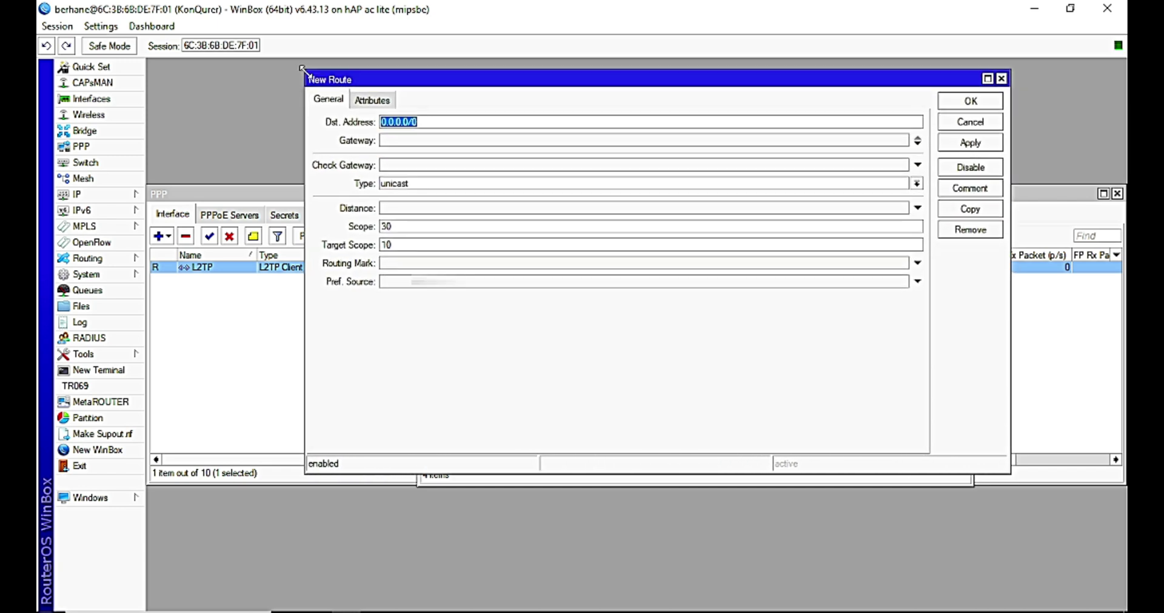
pyautogui.click(422, 120)
pyautogui.click(446, 140)
pyautogui.click(662, 140)
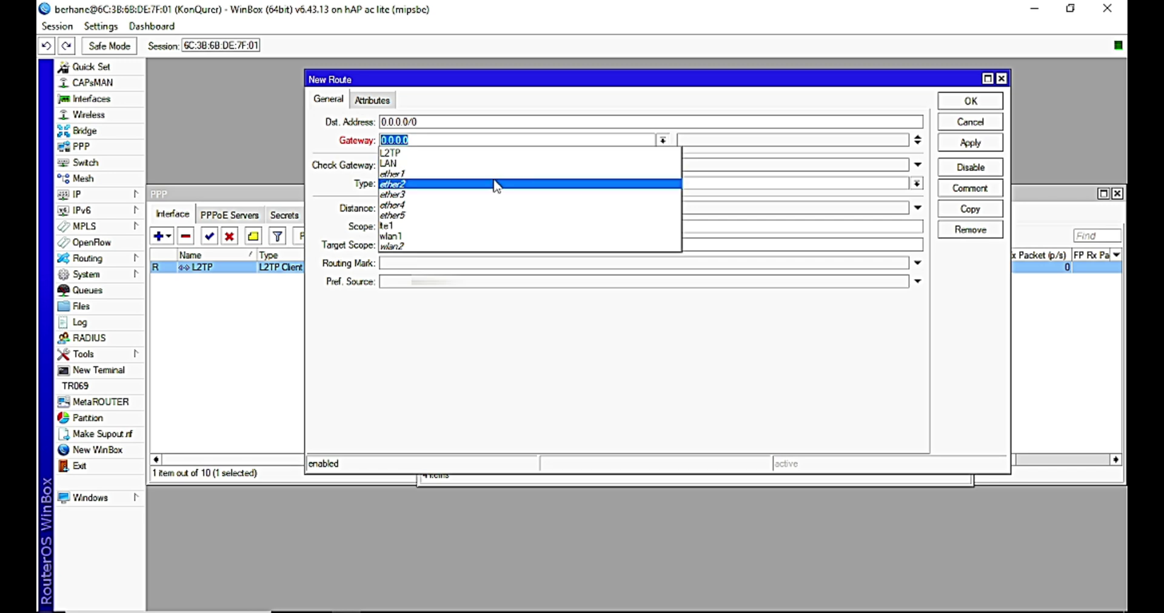
pyautogui.click(460, 156)
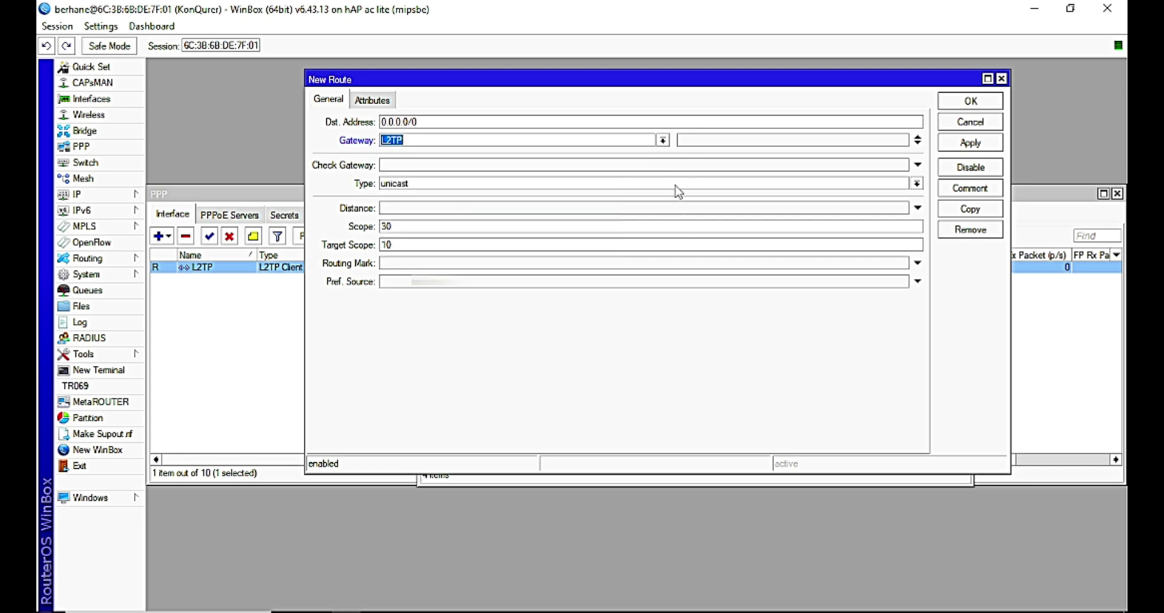
# - Assign the l2tp routing mark to the new route, save it, and close the route list
pyautogui.click(437, 265)
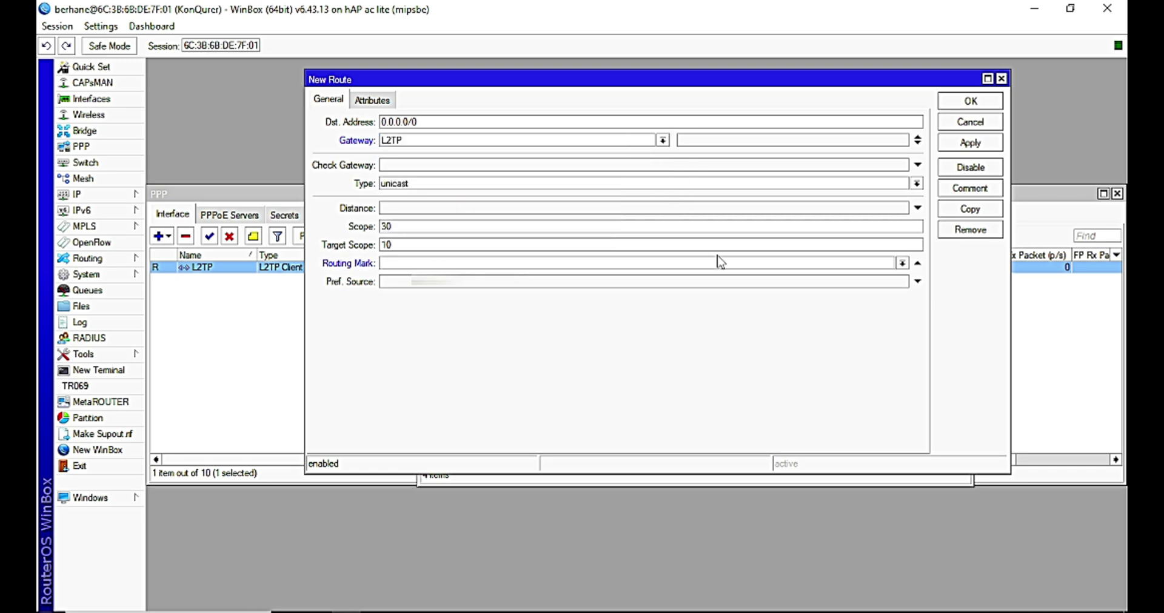
pyautogui.click(903, 265)
pyautogui.click(616, 284)
pyautogui.click(947, 146)
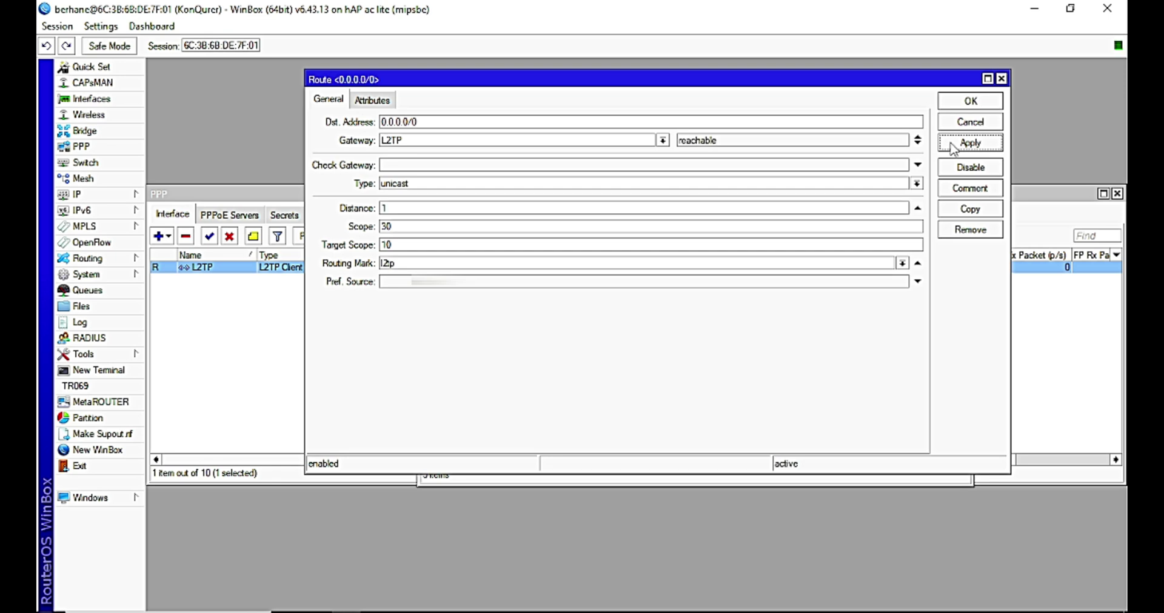
pyautogui.click(961, 103)
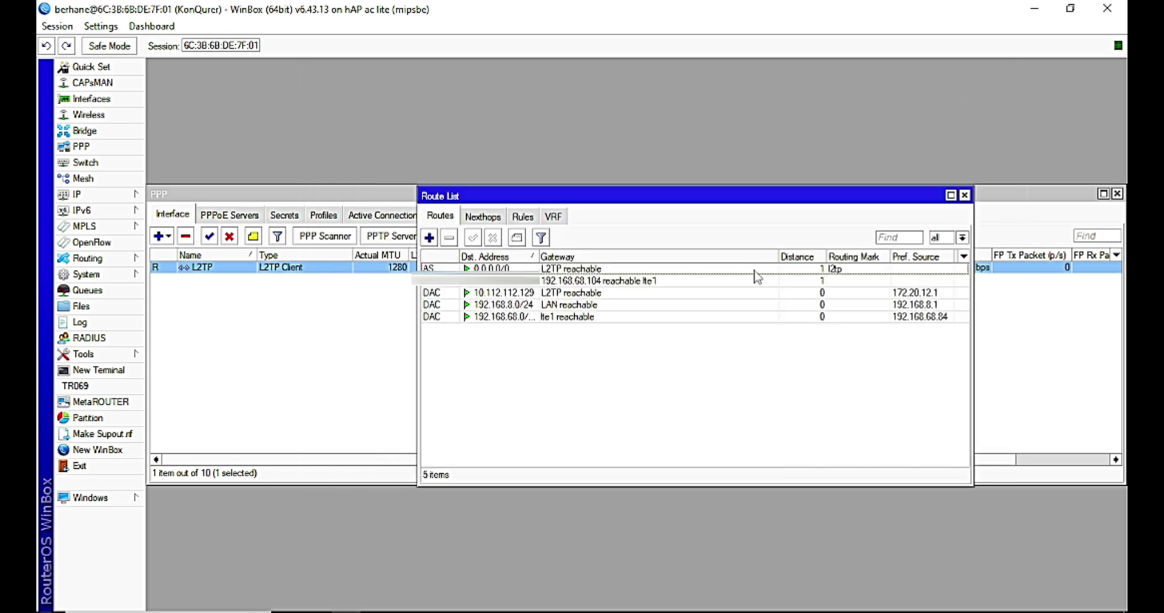
pyautogui.click(965, 195)
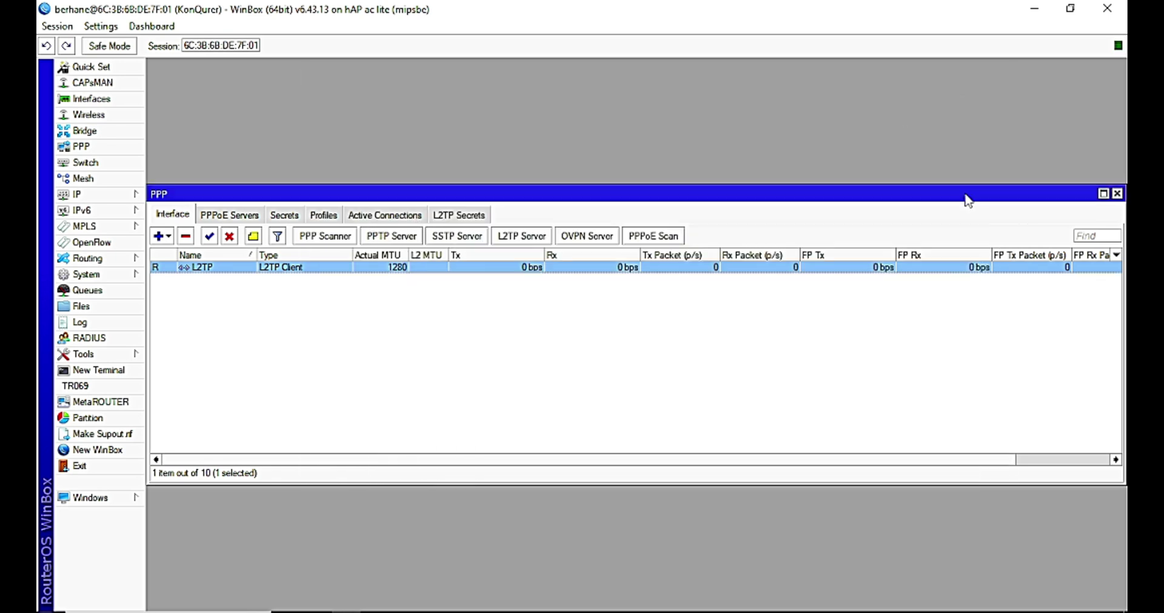
# - Allow remote requests in the router's DNS settings and save them
pyautogui.click(115, 197)
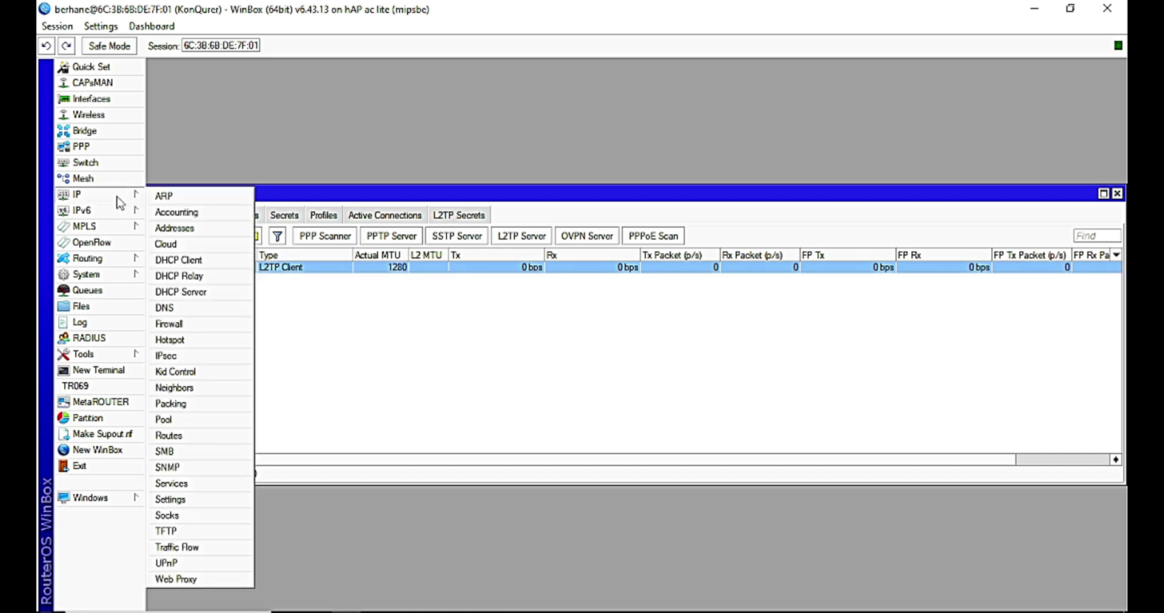
pyautogui.click(182, 309)
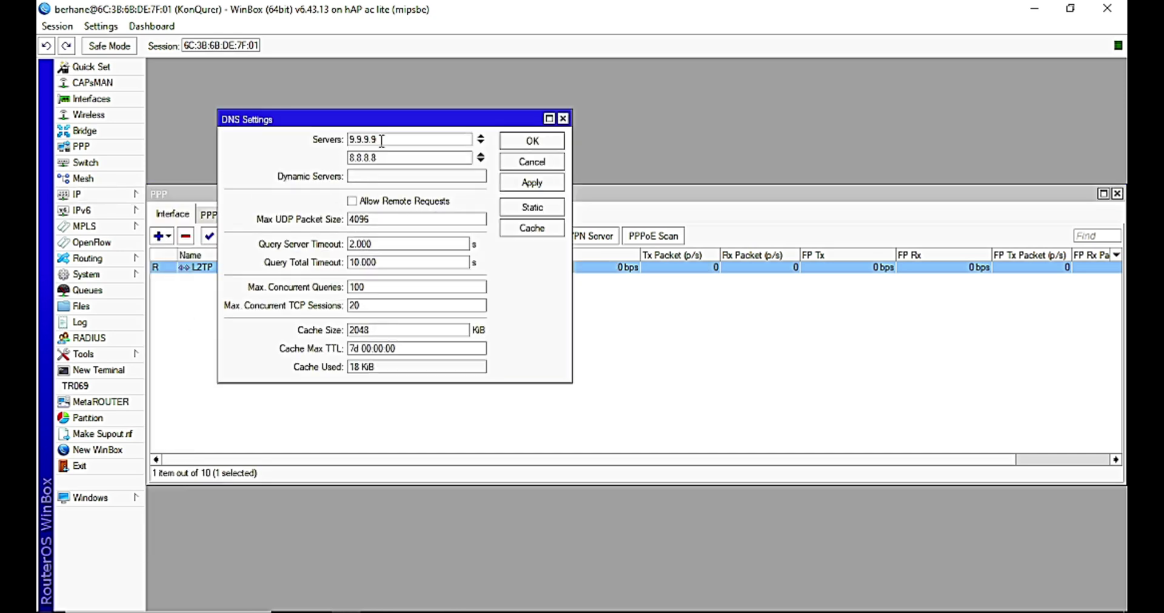
pyautogui.click(352, 201)
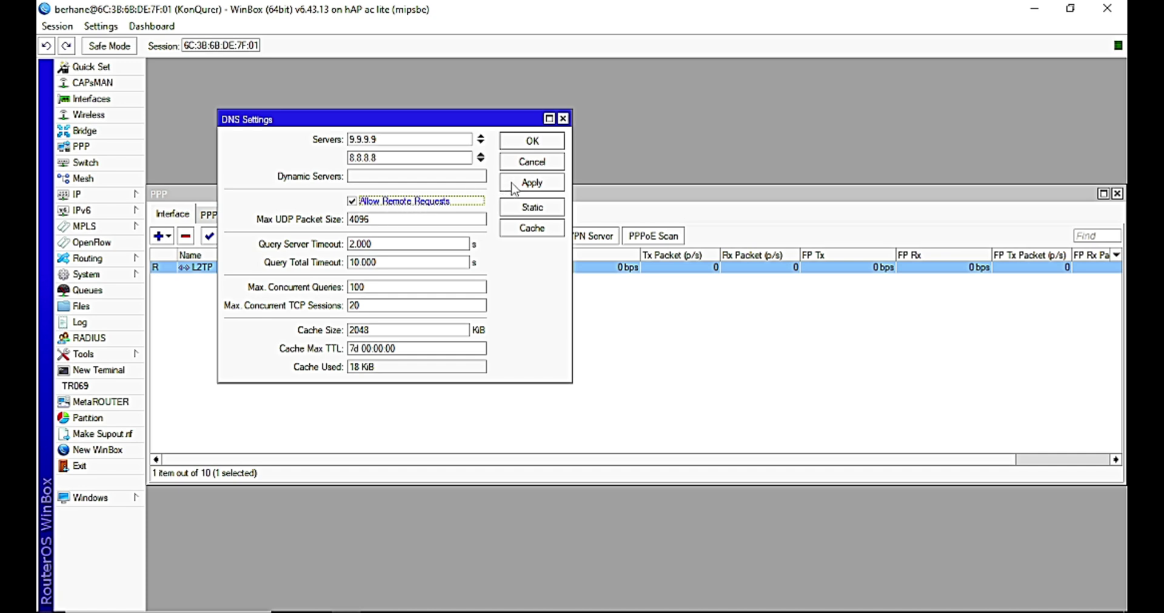
pyautogui.click(531, 183)
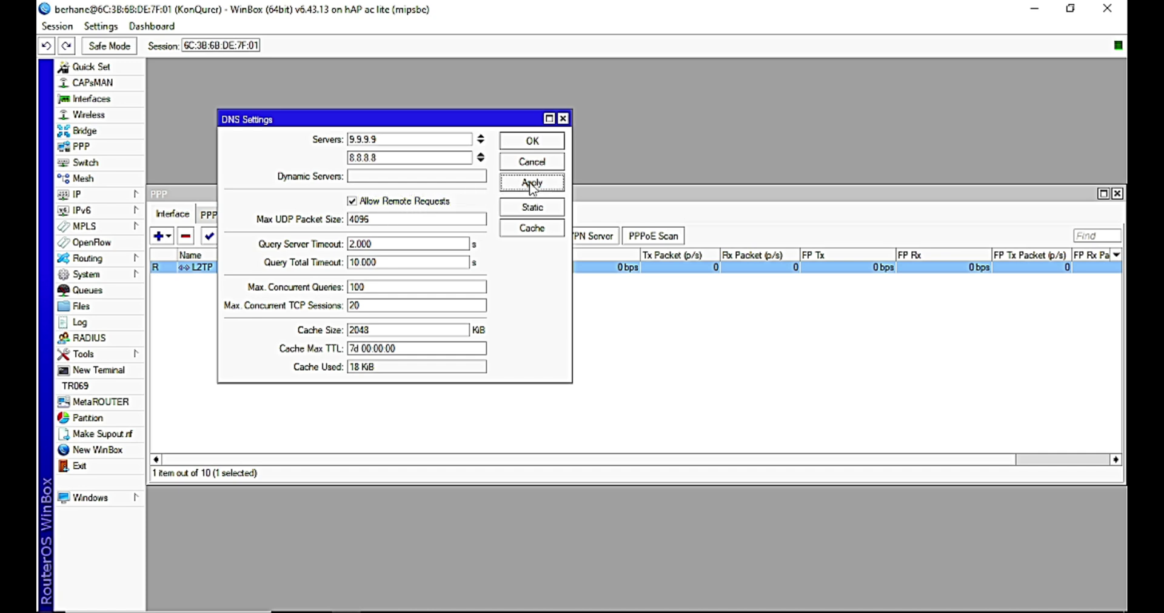
pyautogui.click(527, 146)
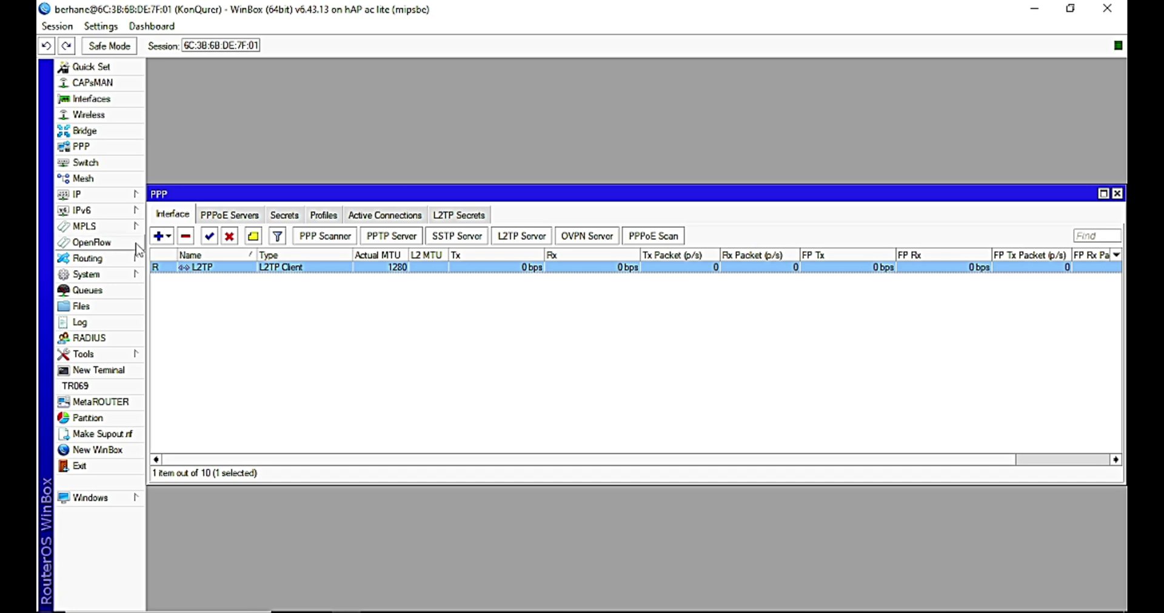
# - Open the existing srcnat rule in the firewall's NAT list, check its action, and return to its general properties
pyautogui.click(91, 195)
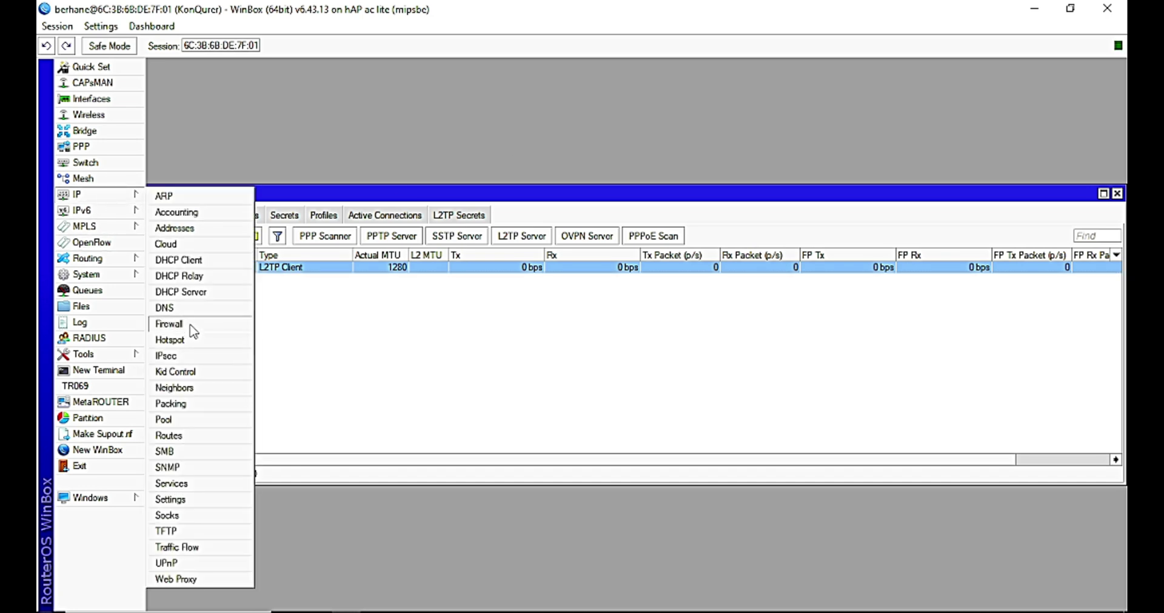
pyautogui.click(169, 325)
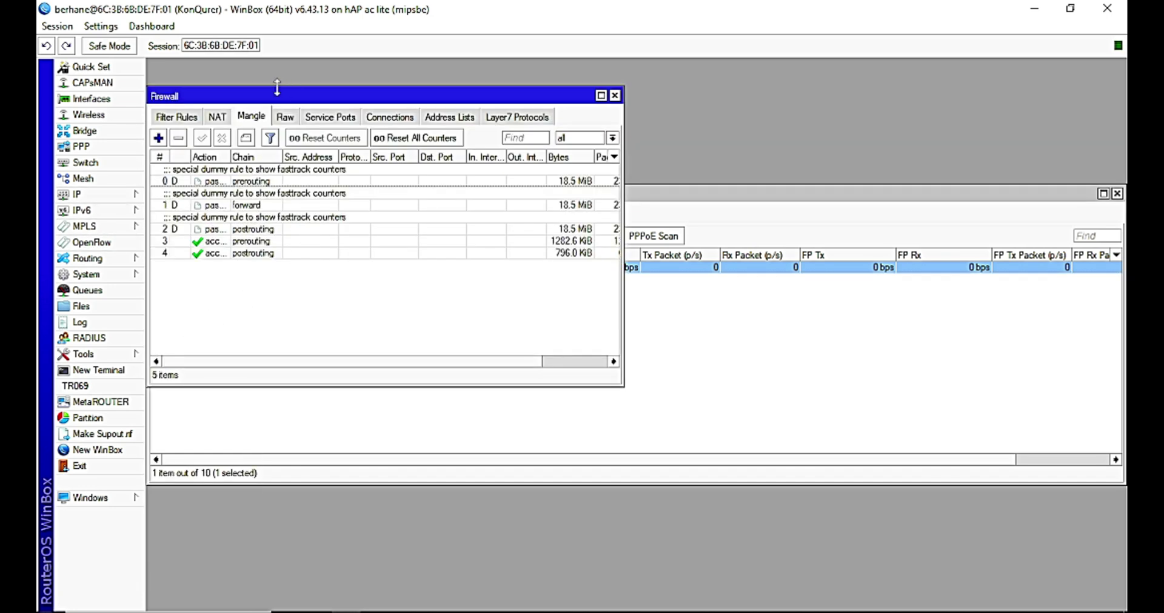
pyautogui.moveTo(277, 87); pyautogui.dragTo(531, 114)
pyautogui.click(473, 145)
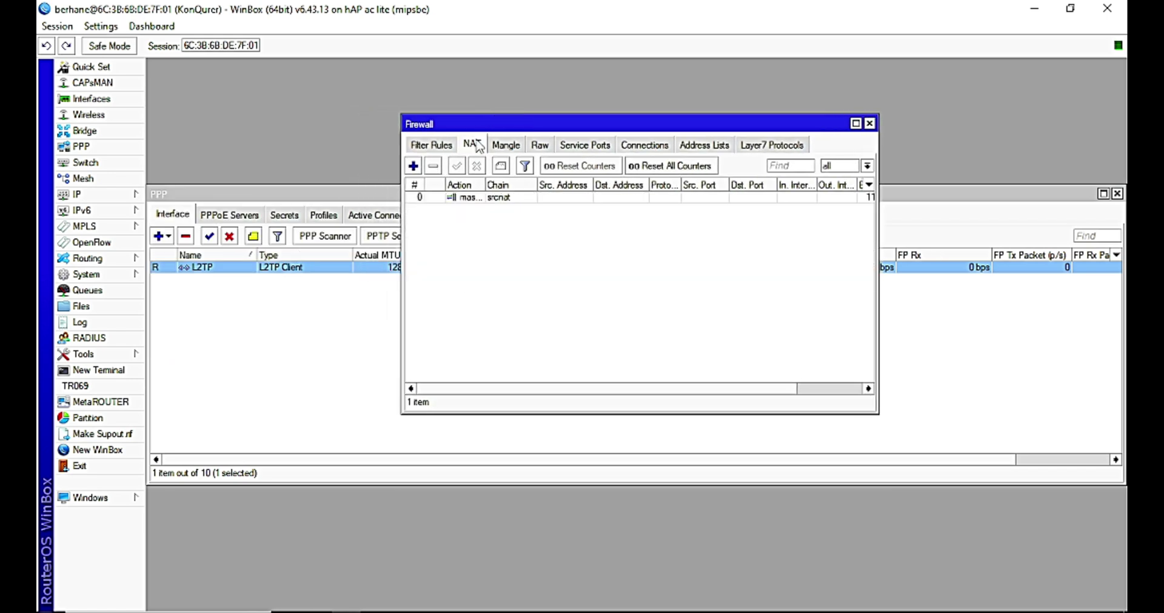
pyautogui.click(477, 197)
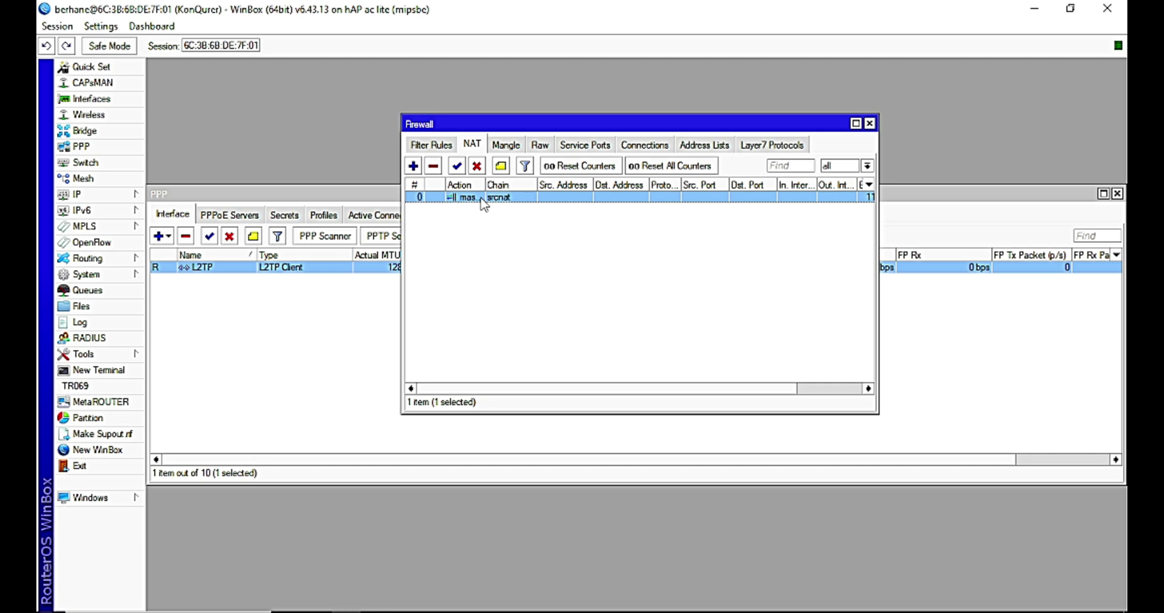
pyautogui.doubleClick(483, 200)
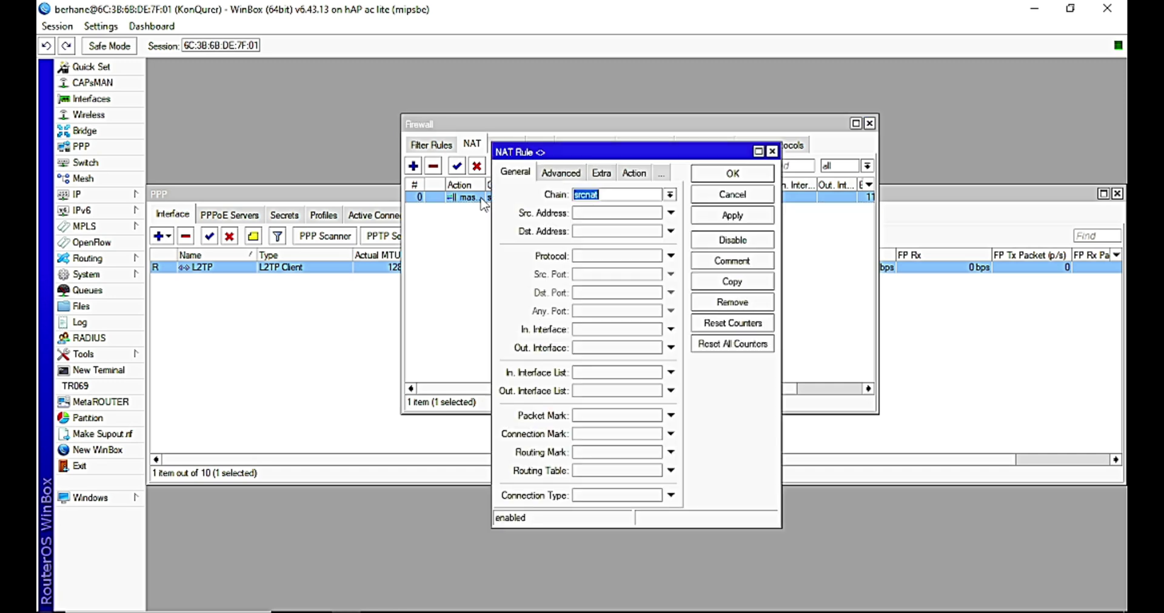
pyautogui.click(604, 175)
pyautogui.click(592, 174)
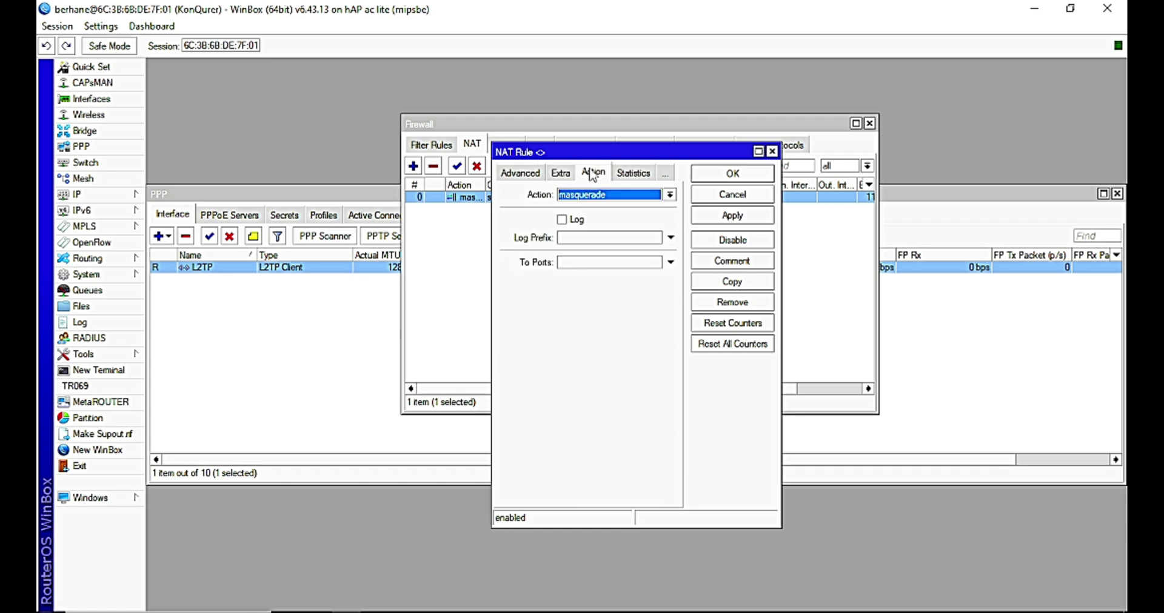
pyautogui.click(519, 173)
pyautogui.click(516, 174)
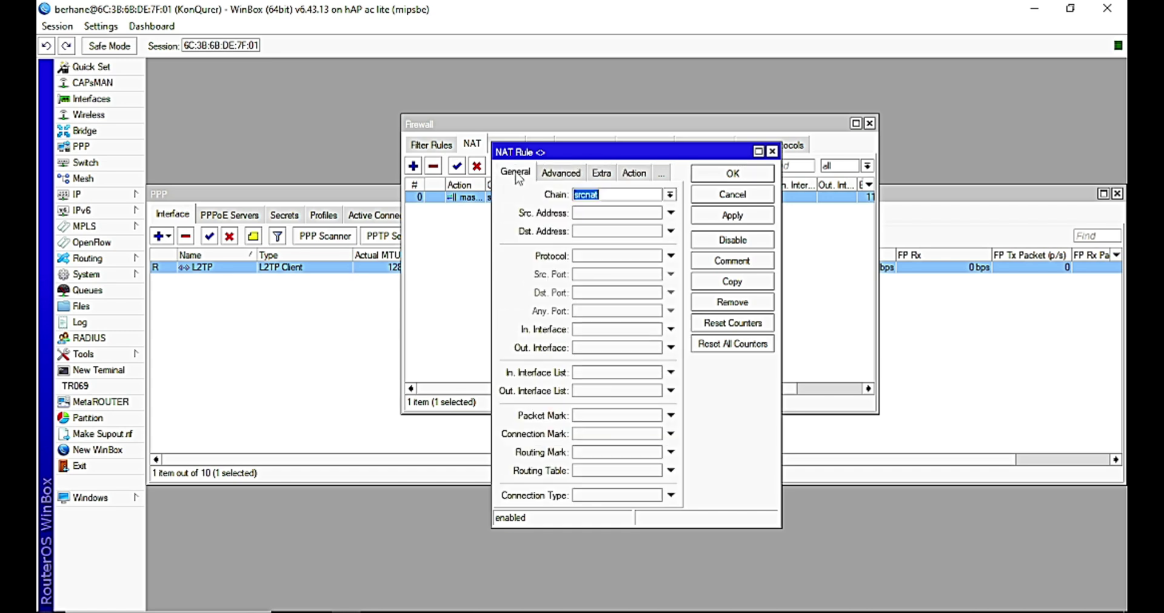
# - Set the srcnat rule's Out. Interface to L2TP, save it, and widen the NAT list and its outgoing interface column
pyautogui.click(612, 349)
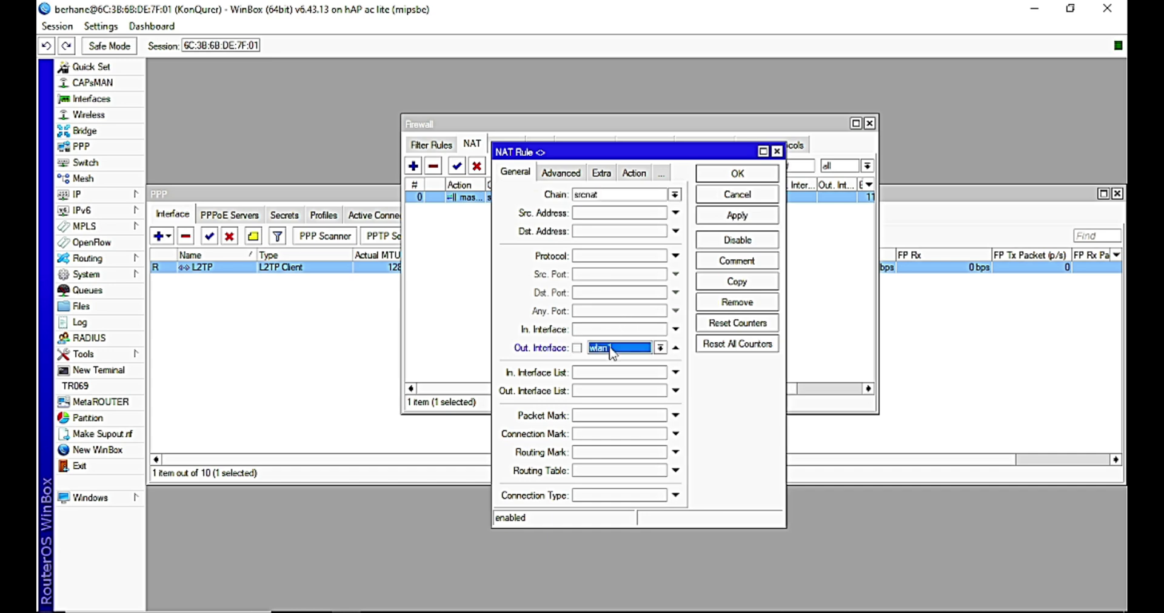
pyautogui.click(660, 349)
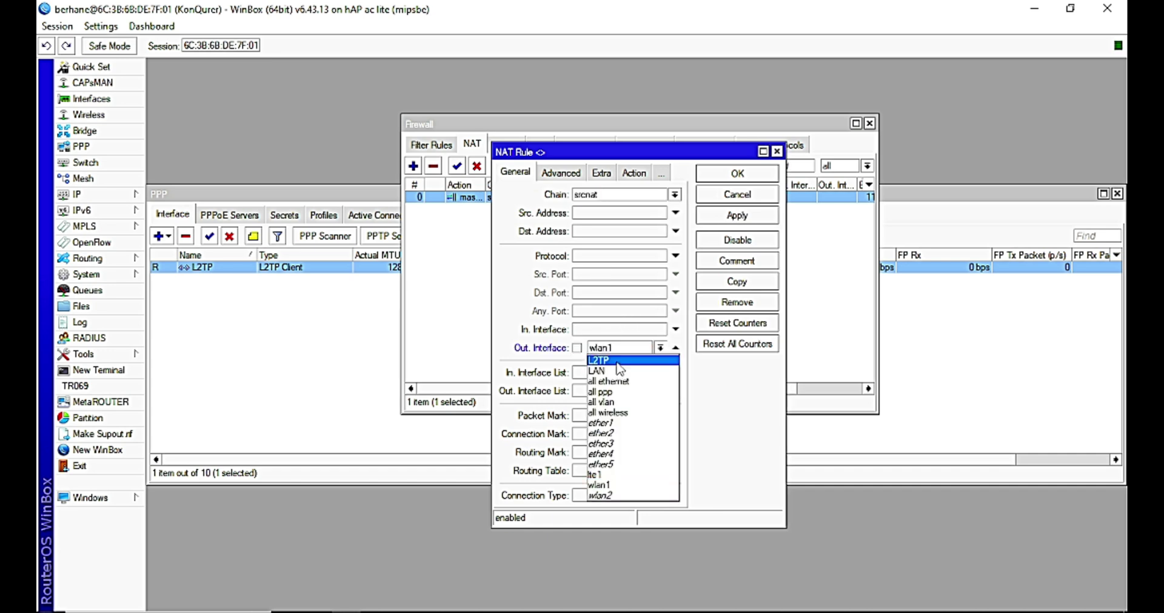
pyautogui.click(617, 362)
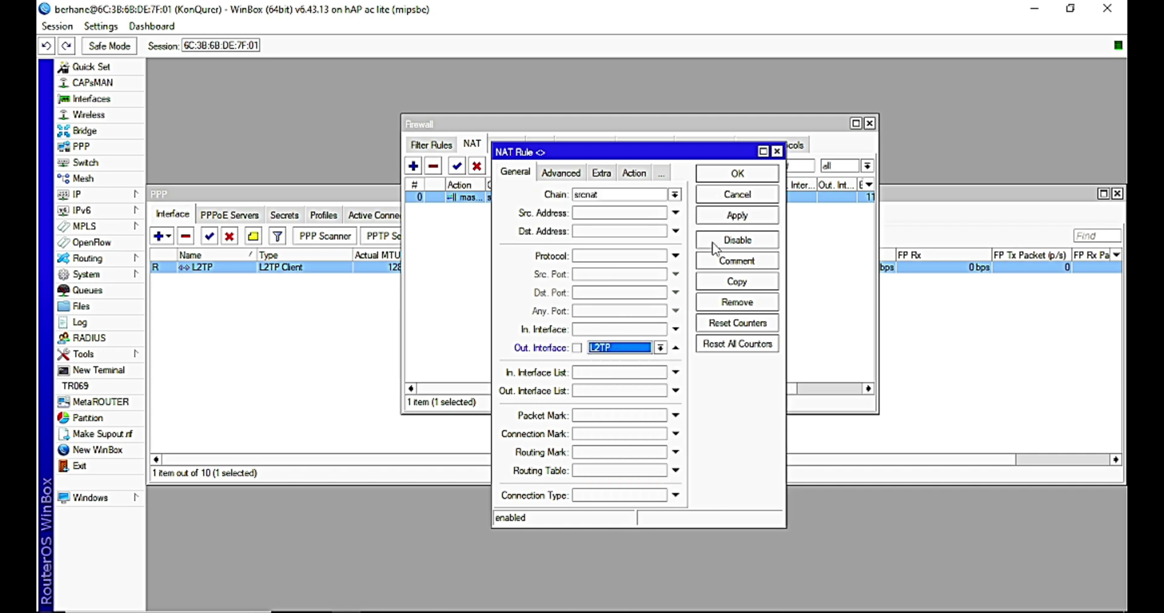
pyautogui.click(630, 173)
pyautogui.click(723, 217)
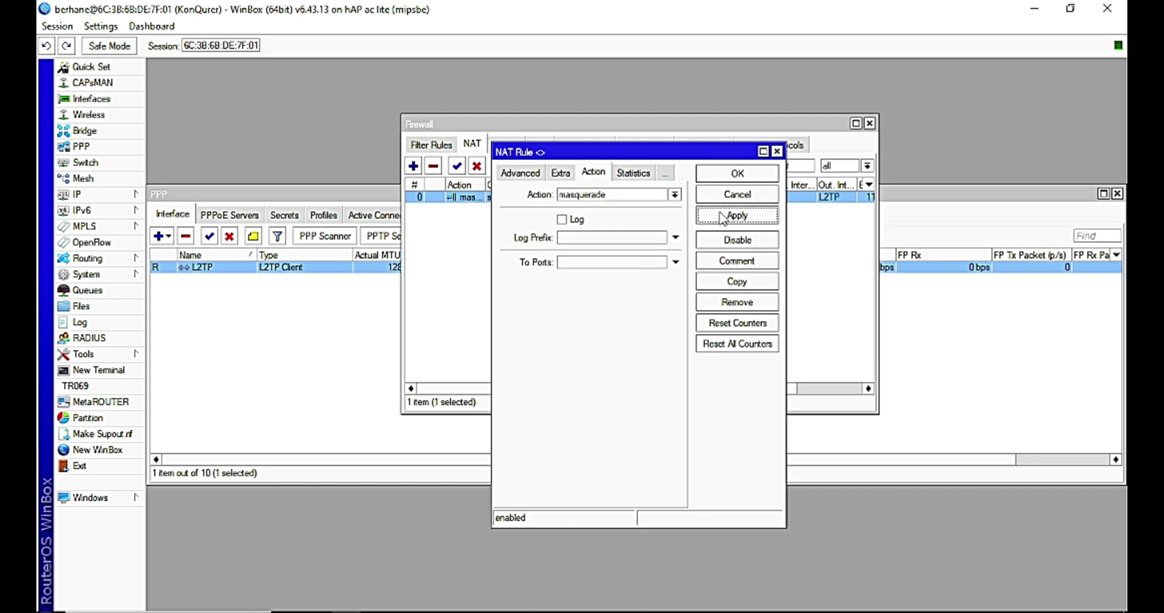
pyautogui.click(718, 179)
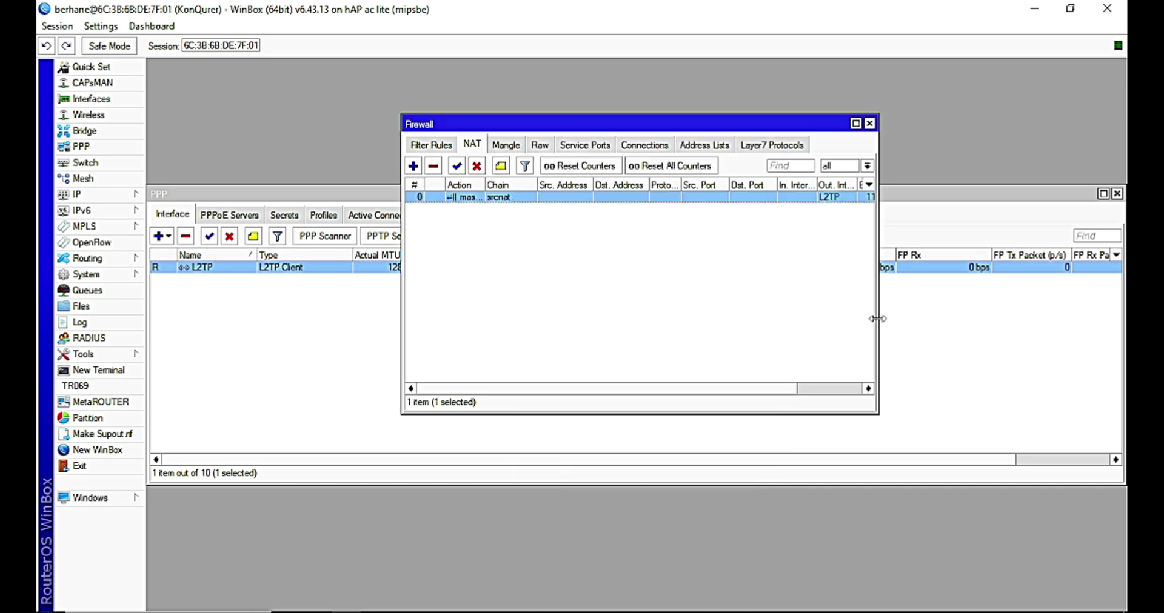
pyautogui.moveTo(877, 319); pyautogui.dragTo(1023, 333)
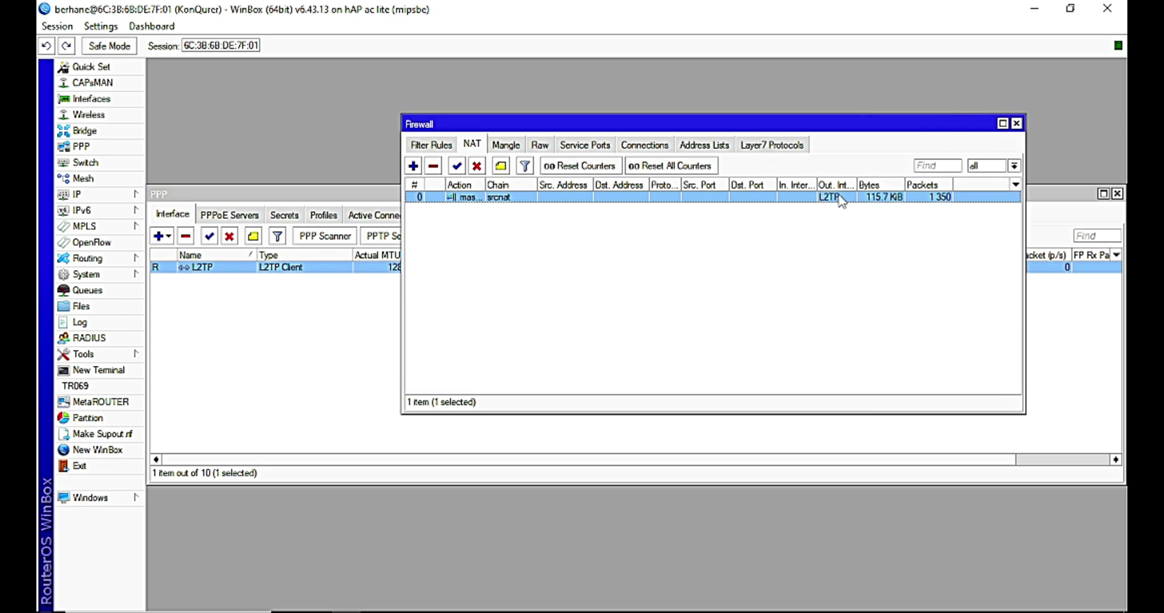
pyautogui.moveTo(857, 184); pyautogui.dragTo(885, 184)
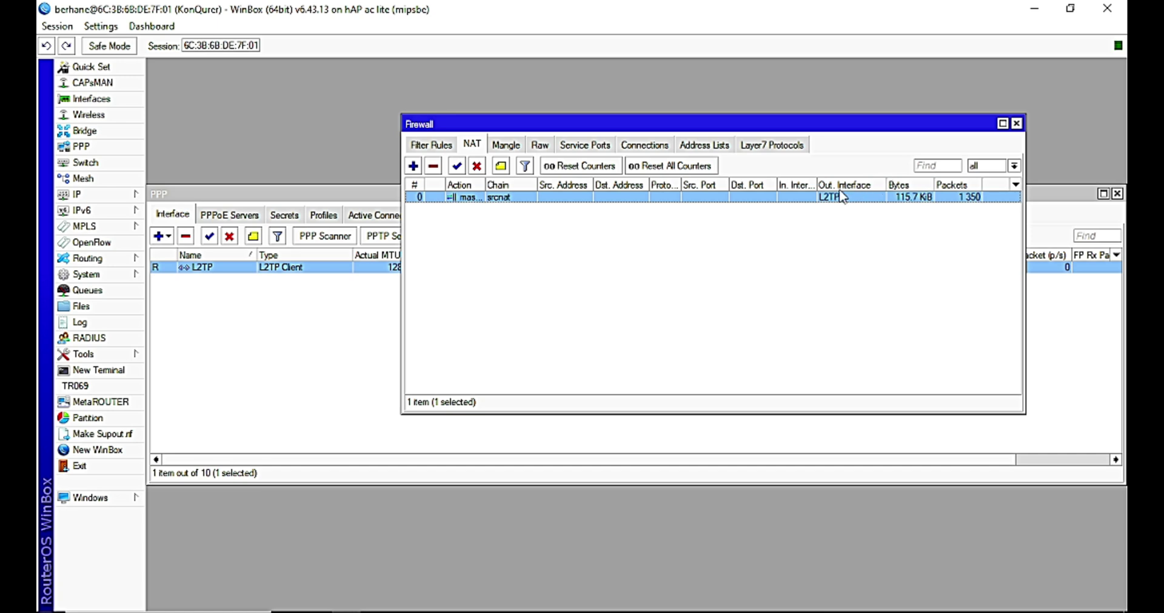
# - Open the accept rule for the prerouting chain in the firewall's Mangle list and set its Src. Address to 192.168.8.1-192.168.8.254
pyautogui.click(504, 146)
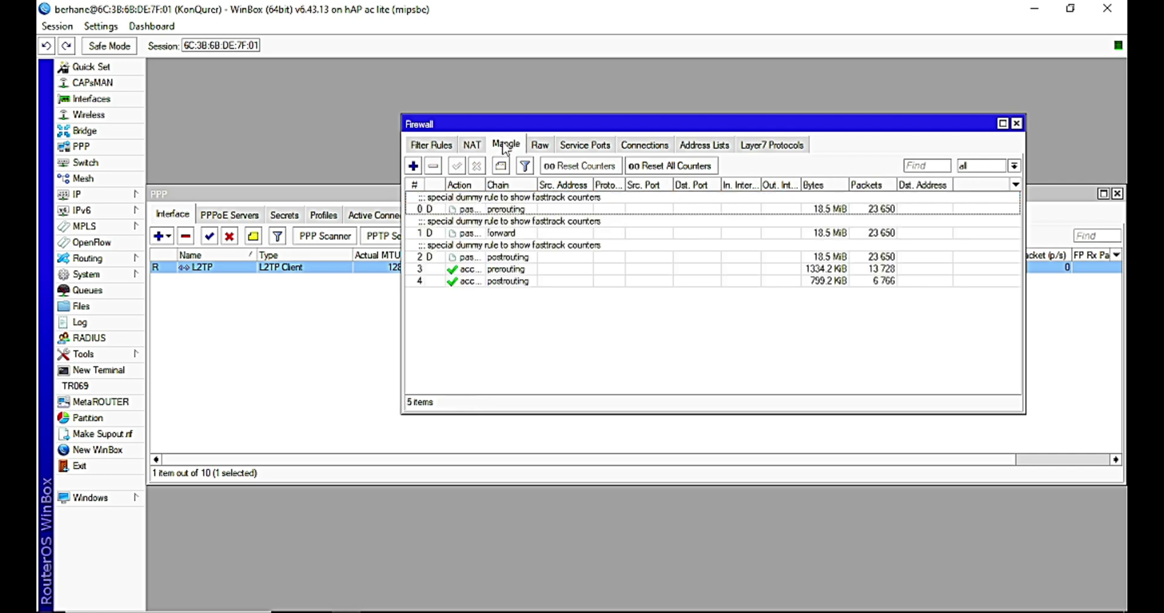
pyautogui.click(498, 271)
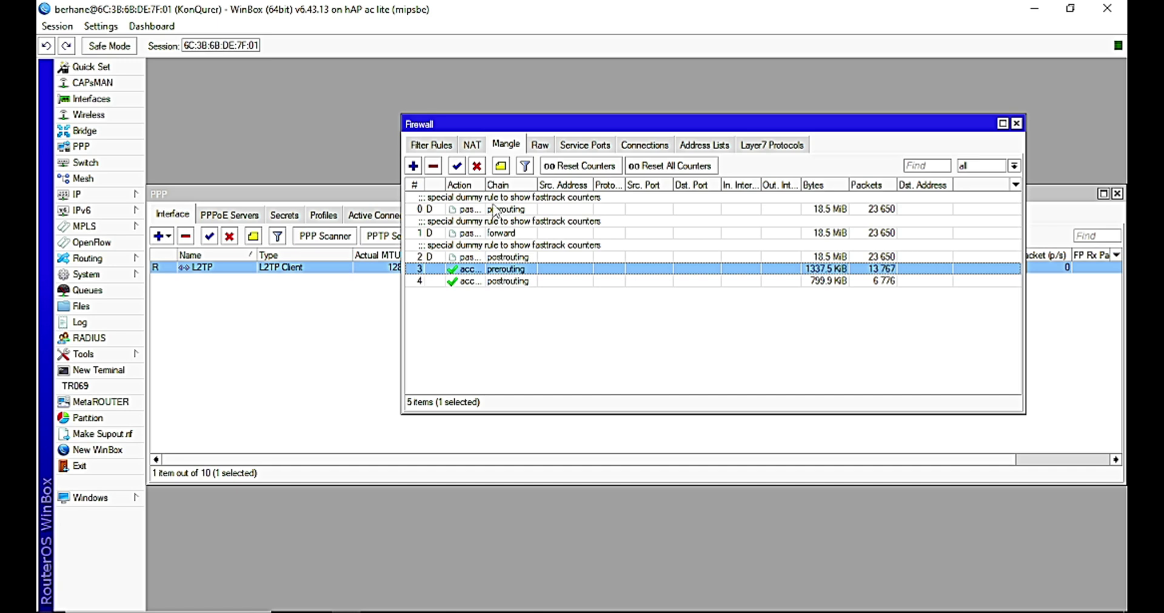
pyautogui.moveTo(485, 184); pyautogui.dragTo(519, 183)
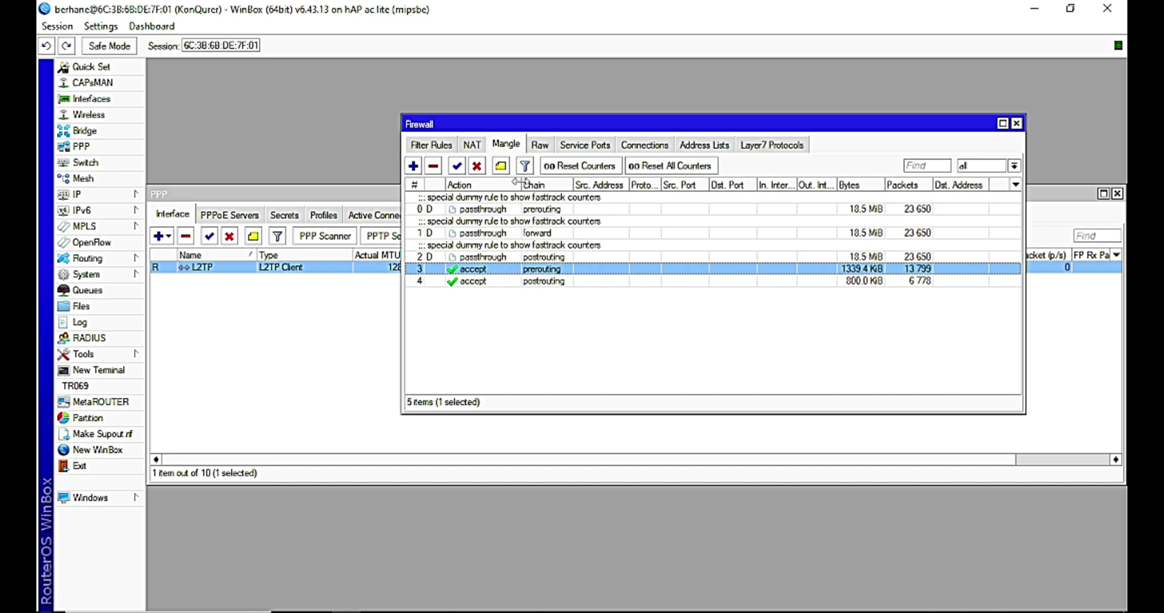
pyautogui.doubleClick(532, 271)
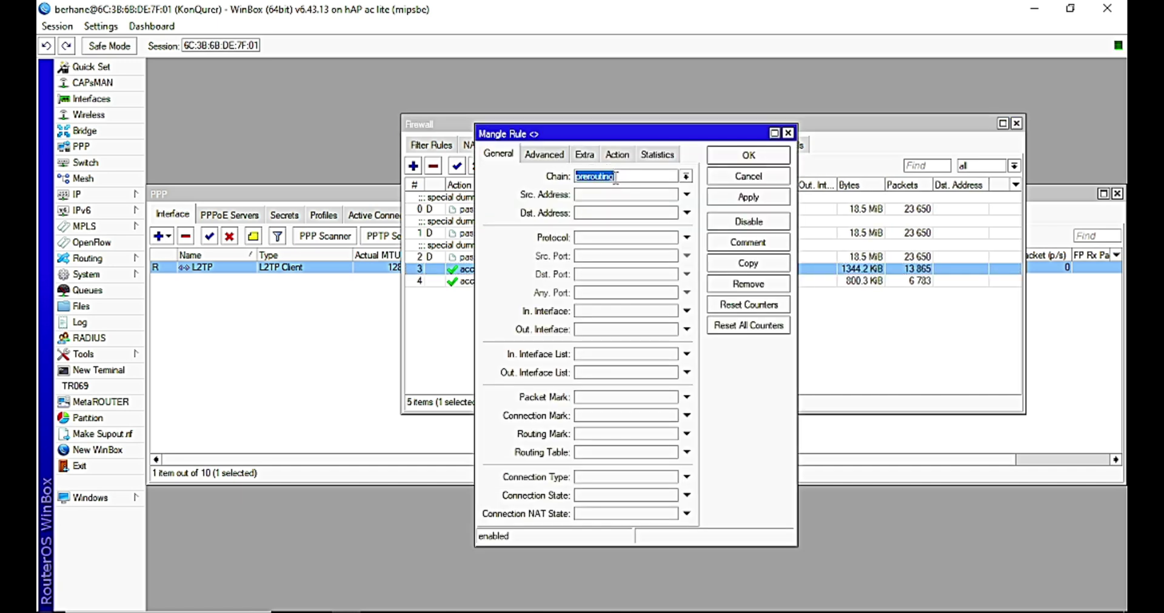
pyautogui.click(616, 198)
pyautogui.write('192.168.8.1-192.168.8.254')
pyautogui.click(640, 199)
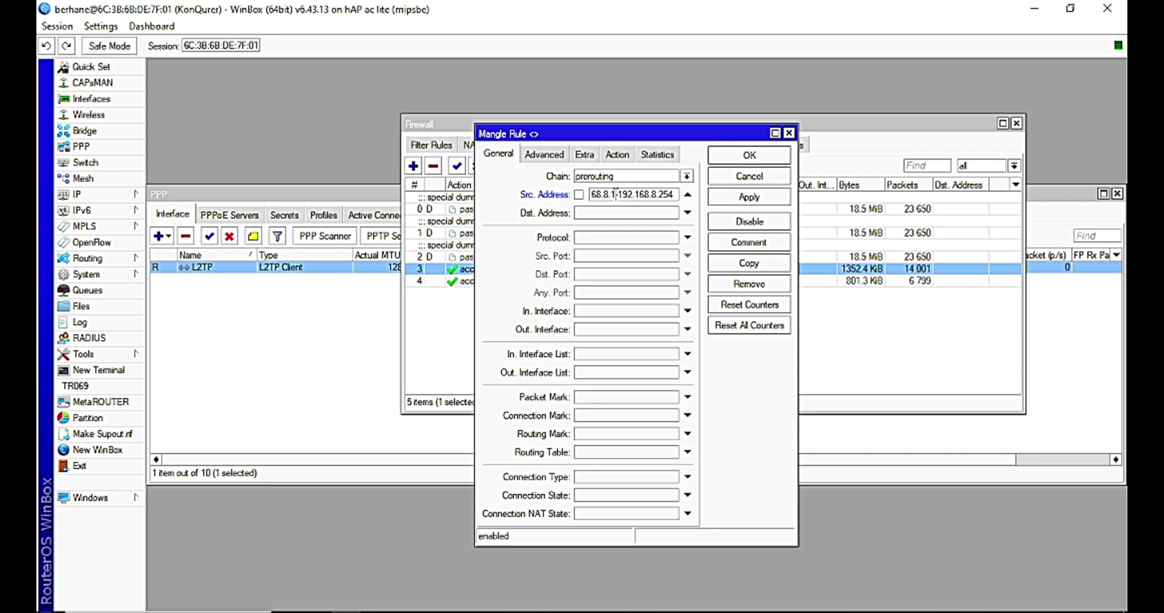
pyautogui.press('Home')
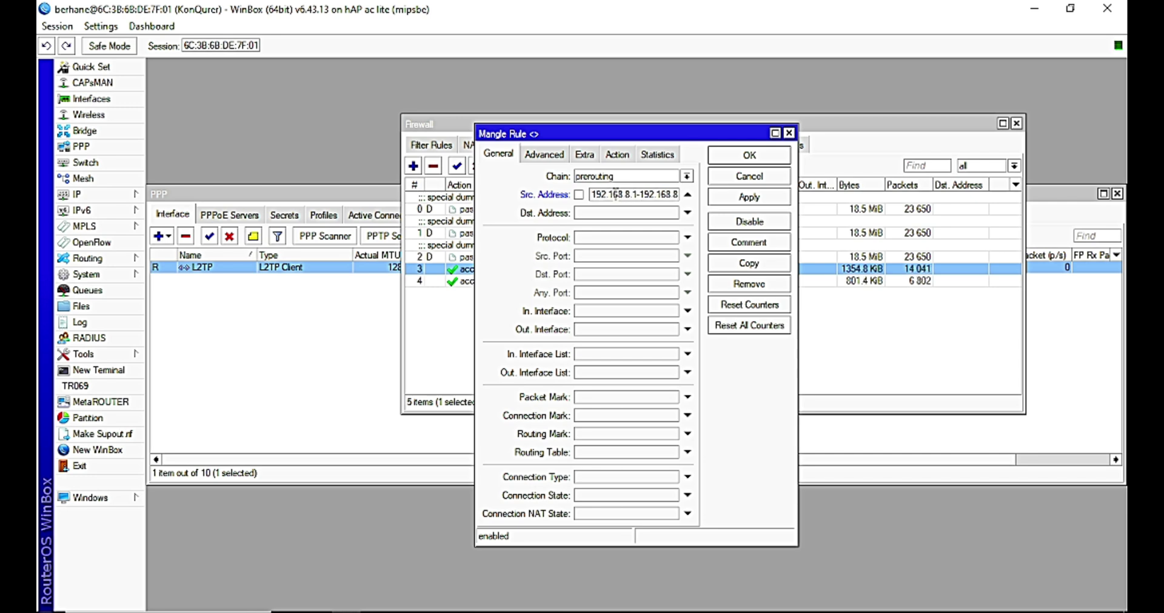
pyautogui.press('End')
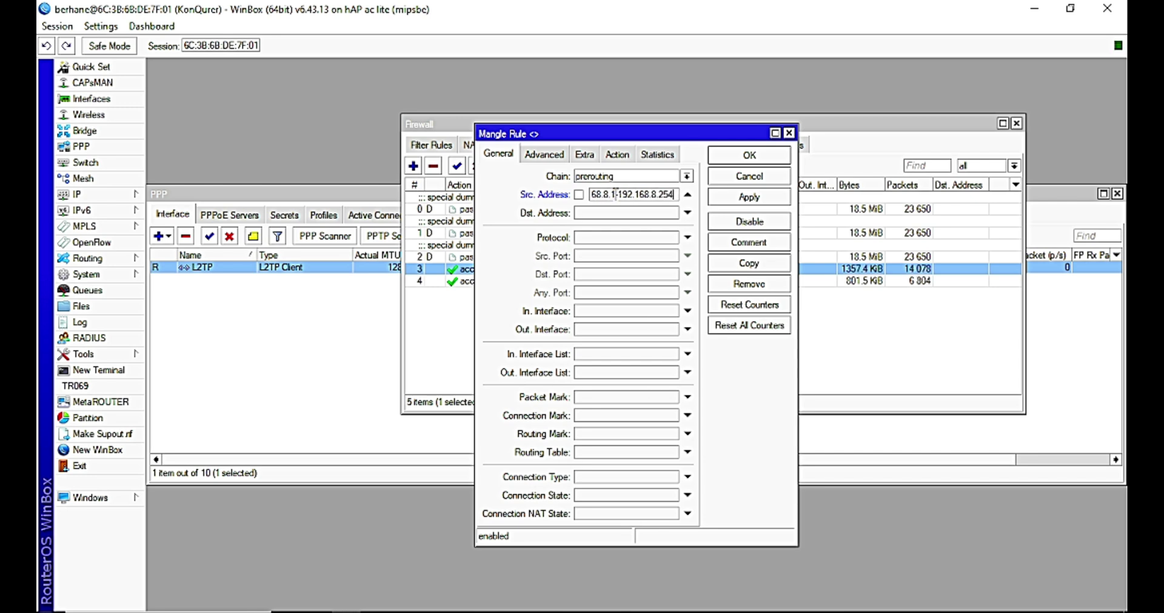
# - Set the prerouting mangle rule's action to mark routing with l2tp as the New Routing Mark, then apply and save the rule
pyautogui.click(618, 154)
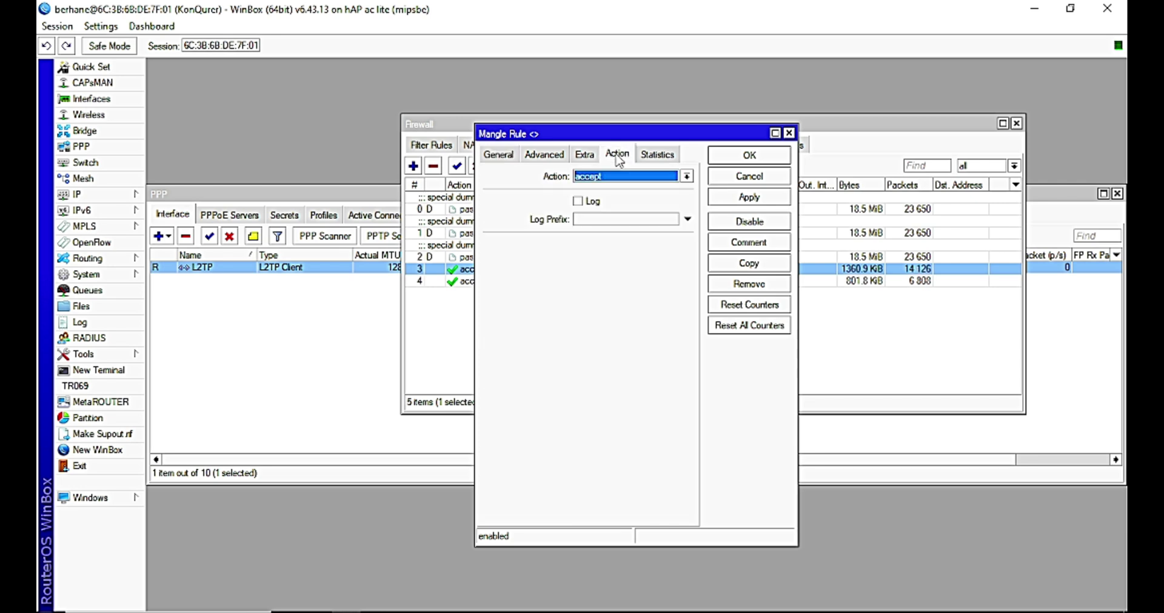
pyautogui.click(613, 176)
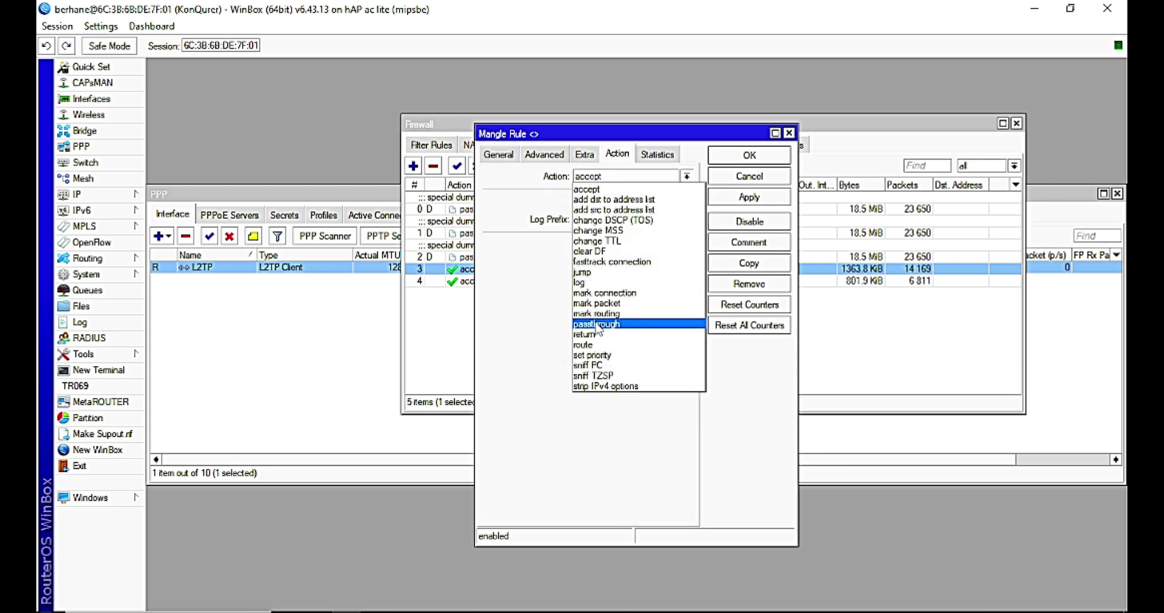
pyautogui.click(635, 314)
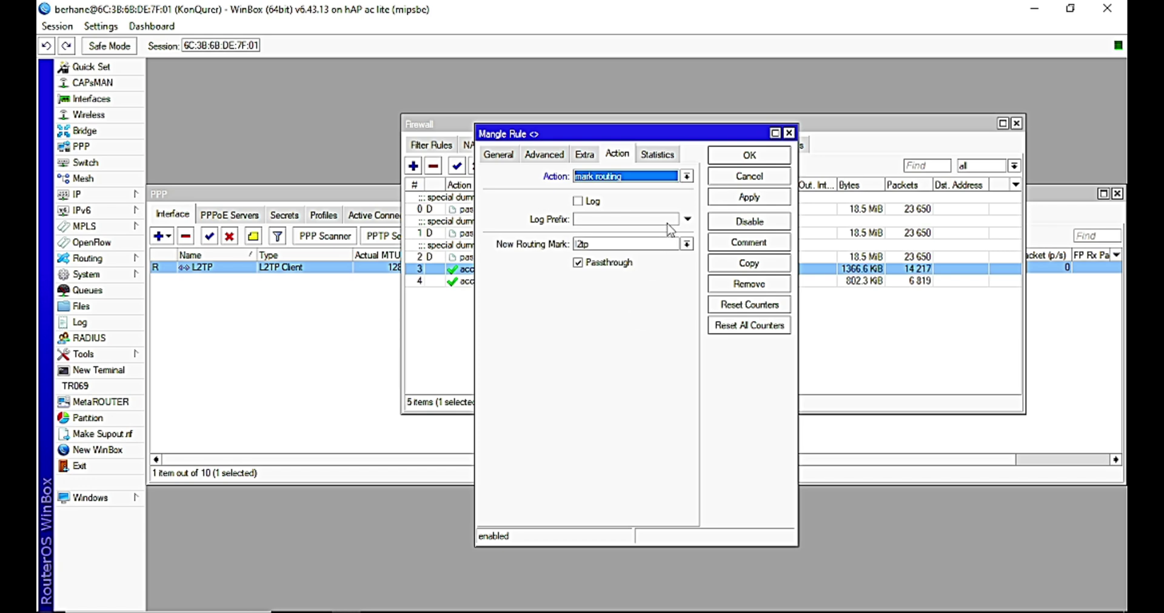
pyautogui.click(686, 244)
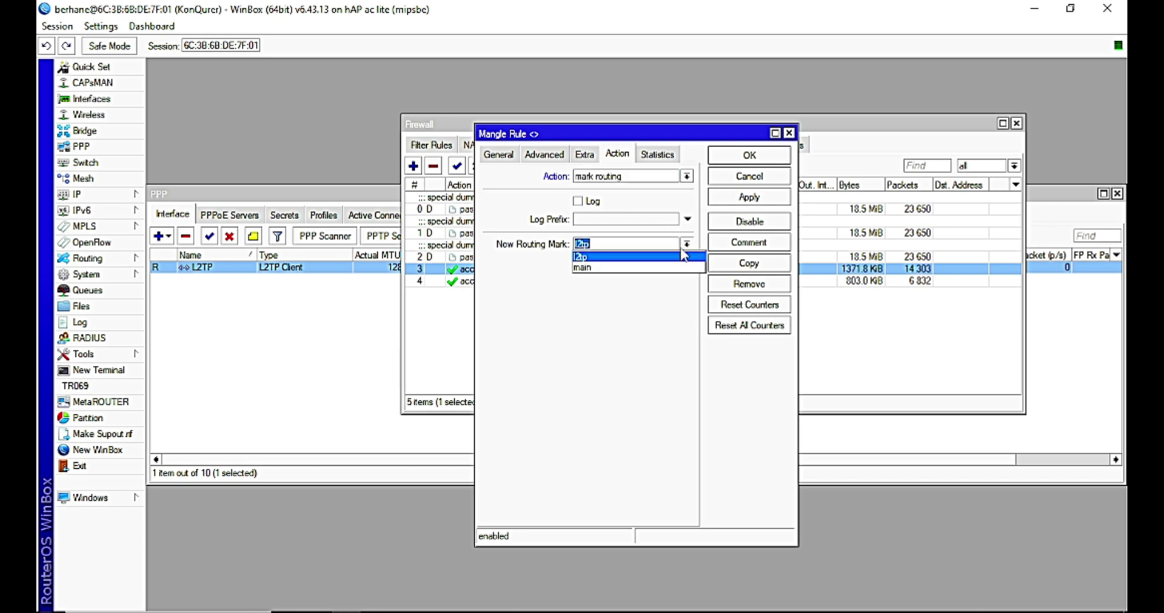
pyautogui.click(682, 243)
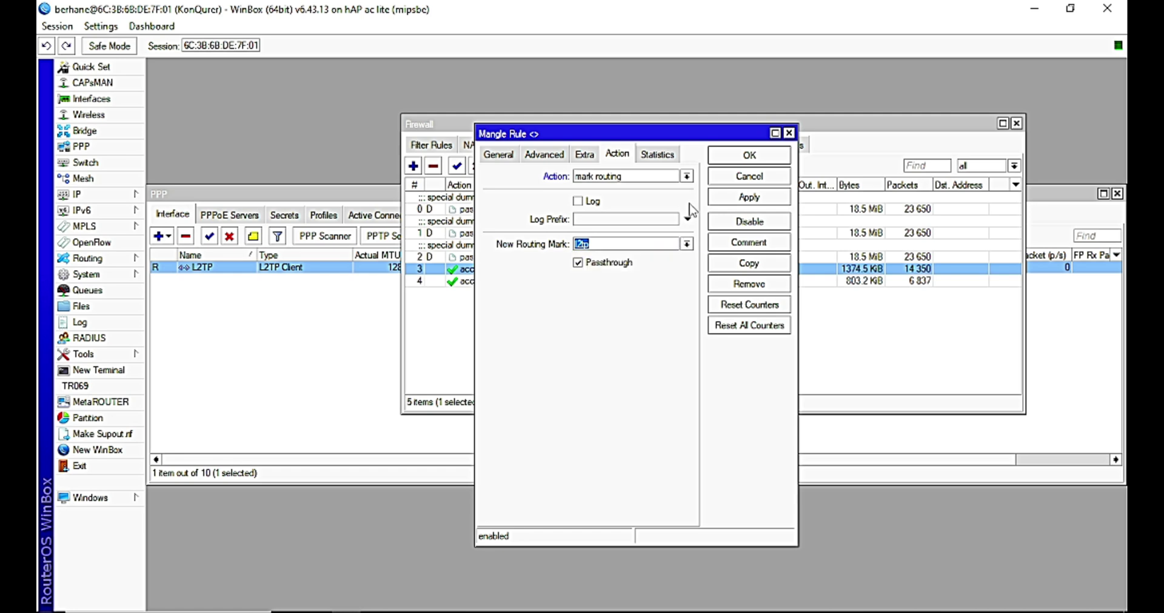
pyautogui.click(748, 198)
pyautogui.click(749, 157)
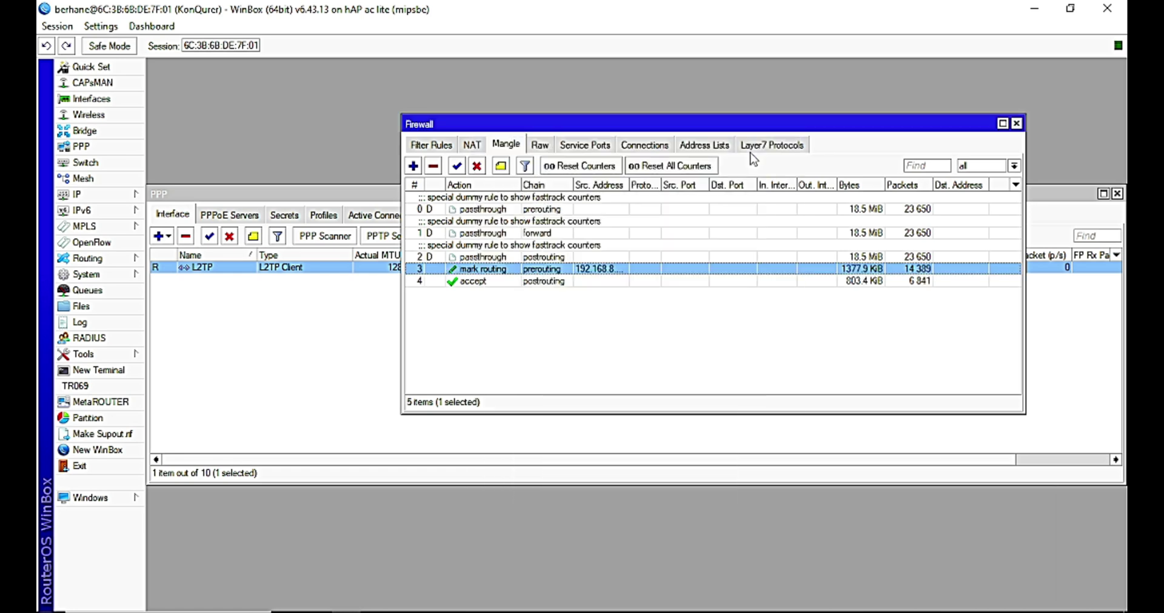
# - Deselect the mangle rule and rearrange the Firewall and PPP windows so the L2TP traffic and mangle rules can be seen together
pyautogui.click(551, 322)
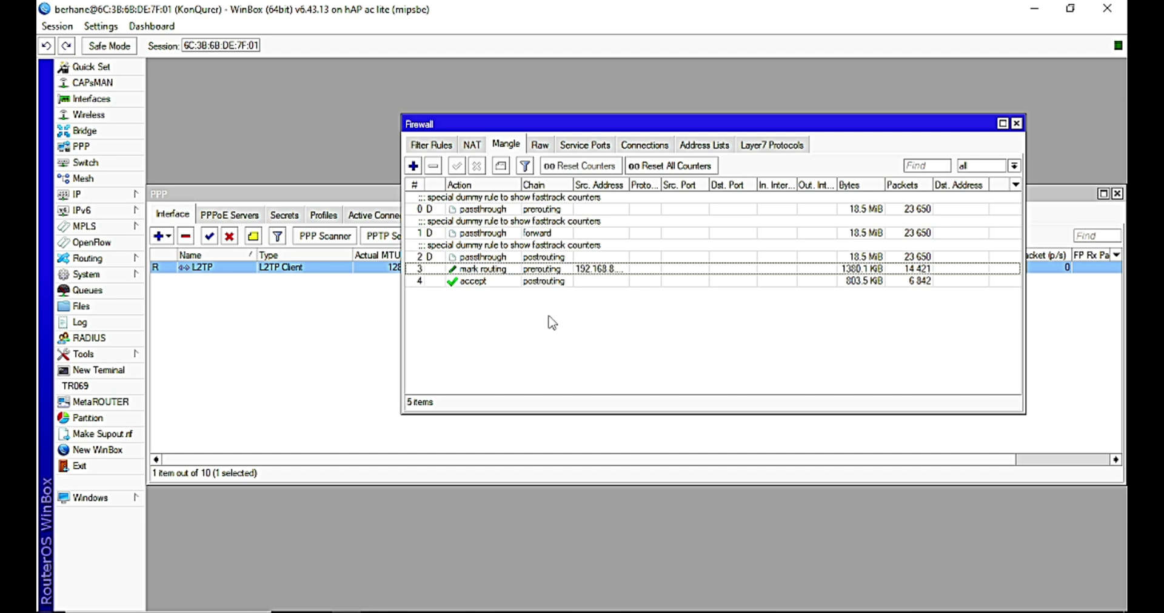
pyautogui.moveTo(652, 127); pyautogui.dragTo(652, 323)
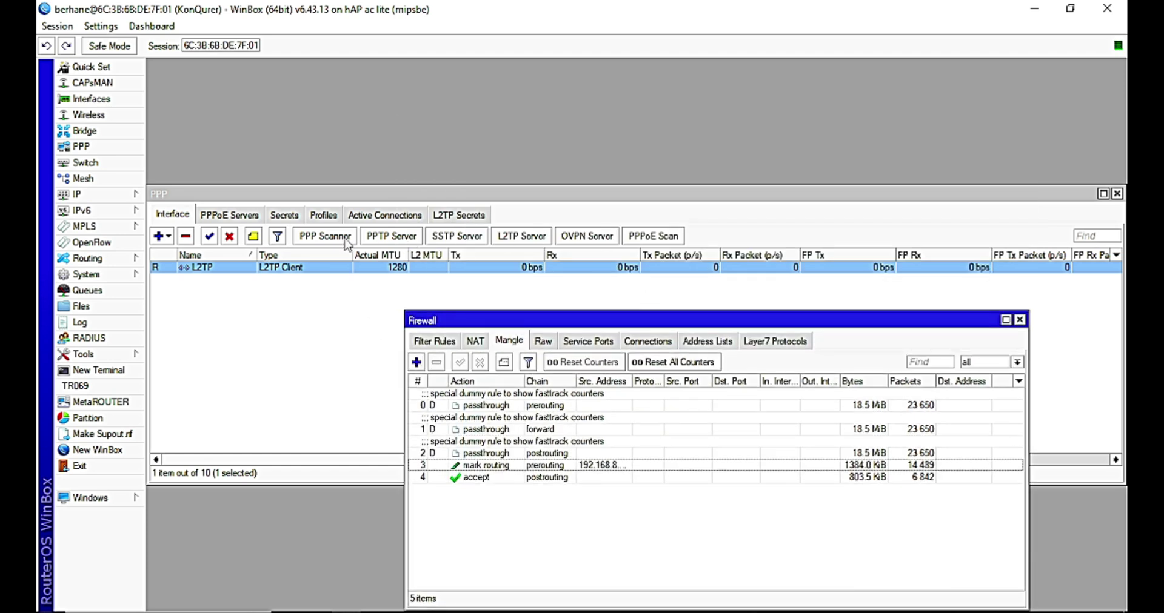
pyautogui.moveTo(364, 193); pyautogui.dragTo(439, 72)
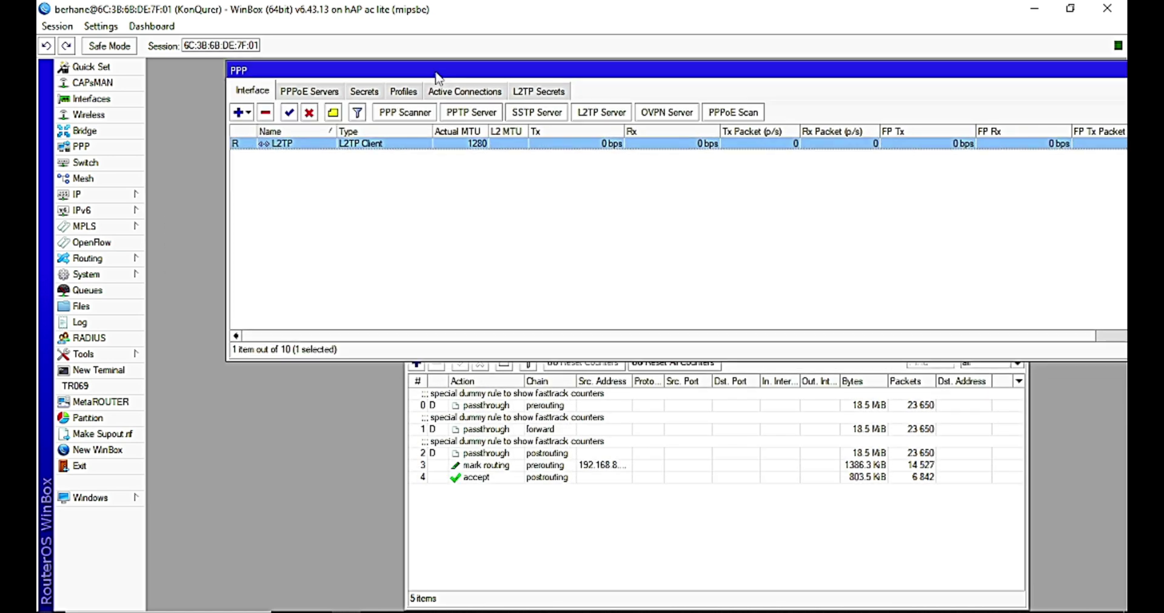
# - Release the lte1 interface's lease in the IP DHCP Client list and close the list
pyautogui.click(103, 195)
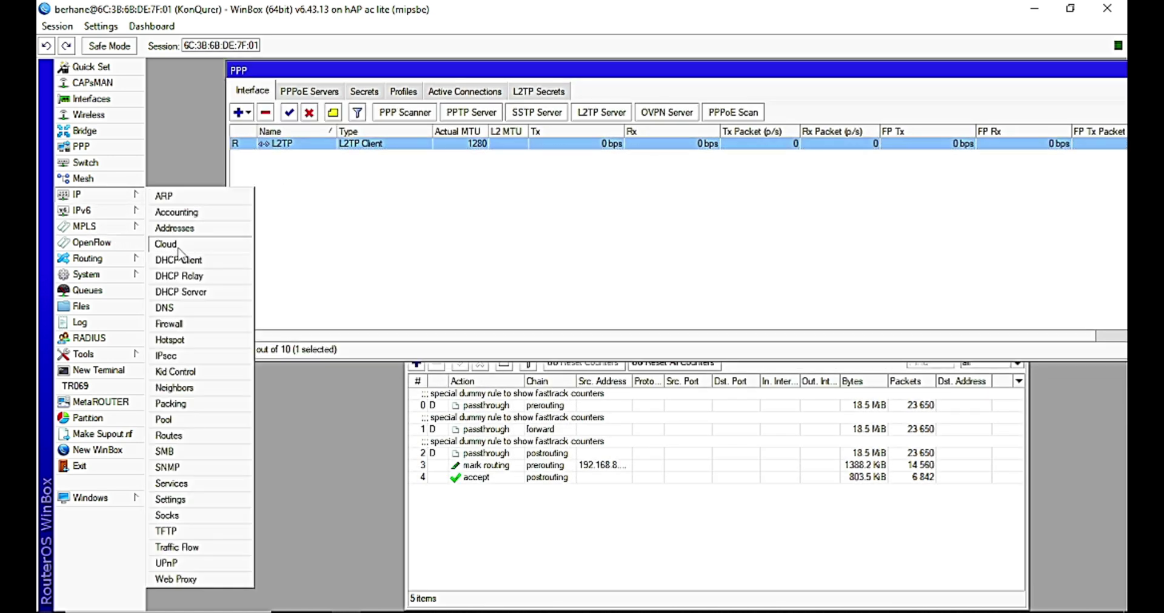
pyautogui.click(187, 260)
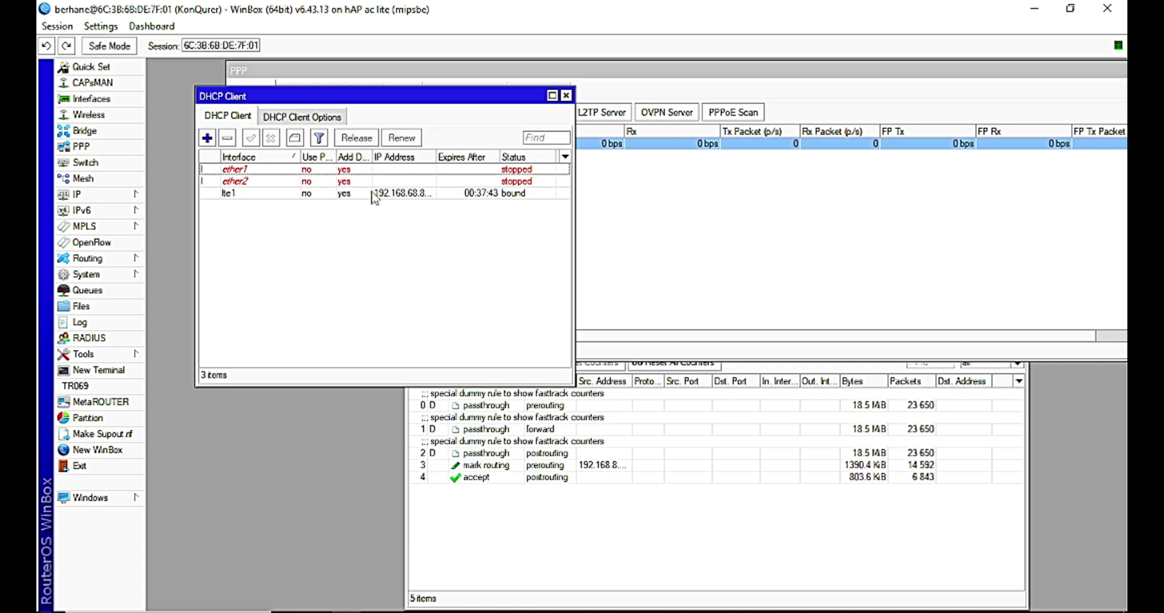
pyautogui.click(372, 194)
pyautogui.click(357, 138)
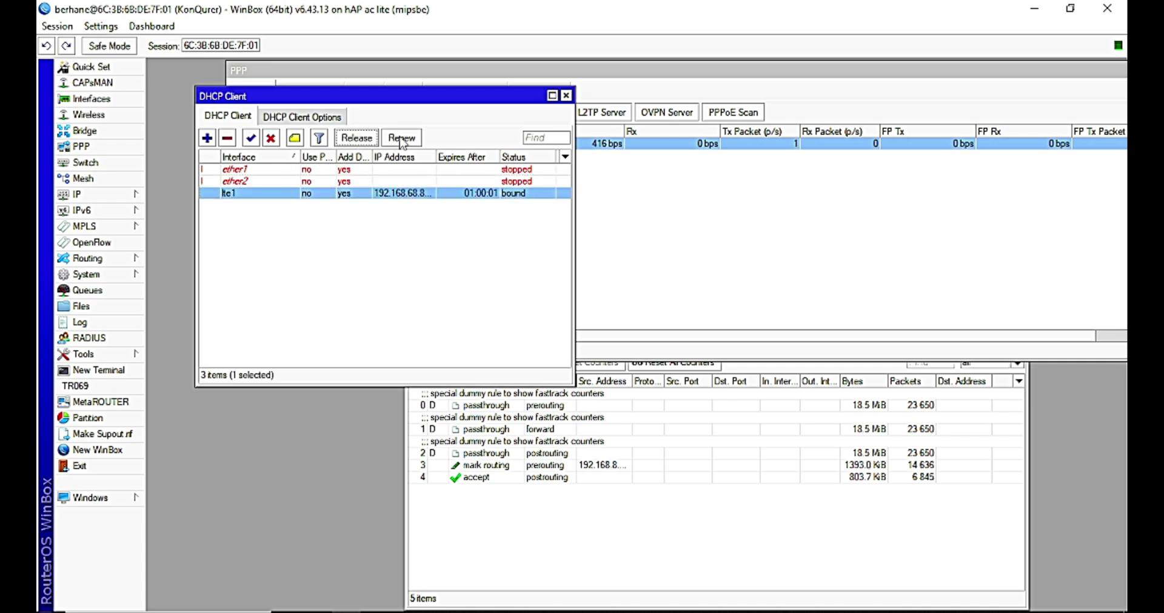
pyautogui.click(566, 97)
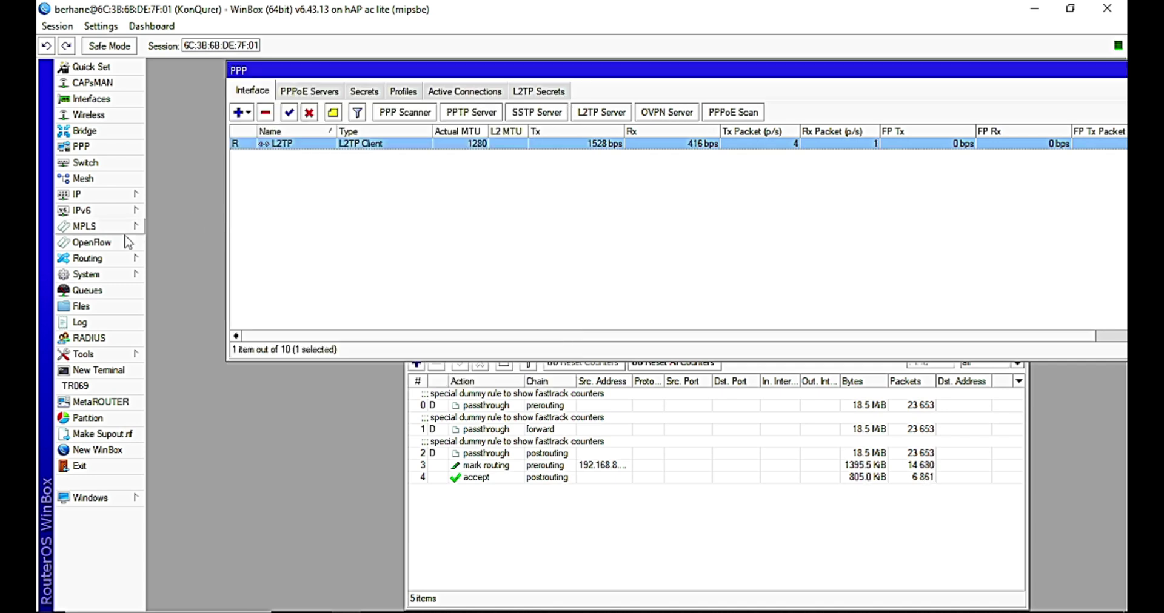
# - Ping 8.8.8.8 from the router's Ping tool, stop the test after a few replies, and move the Ping window slightly aside
pyautogui.click(91, 354)
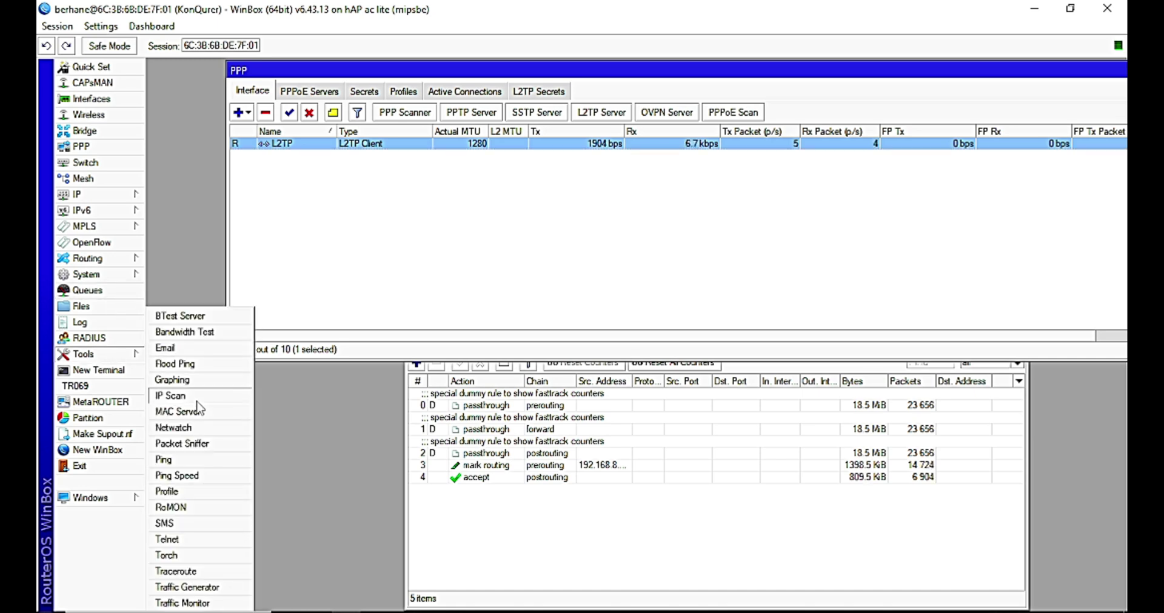
pyautogui.click(164, 460)
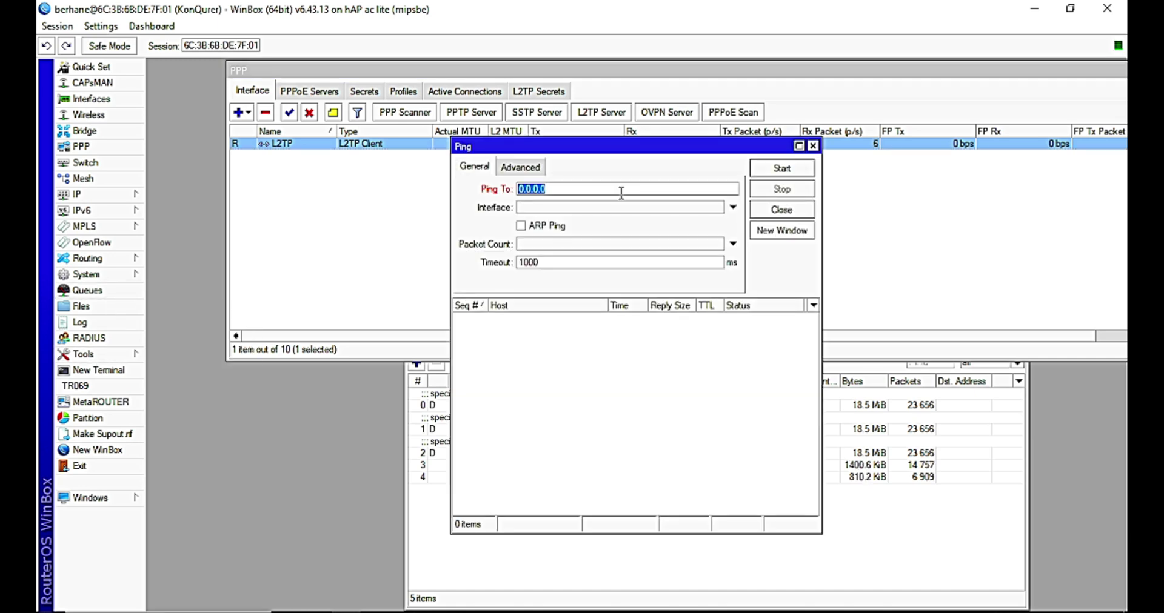
pyautogui.write('8.8.8.8')
pyautogui.press('Return')
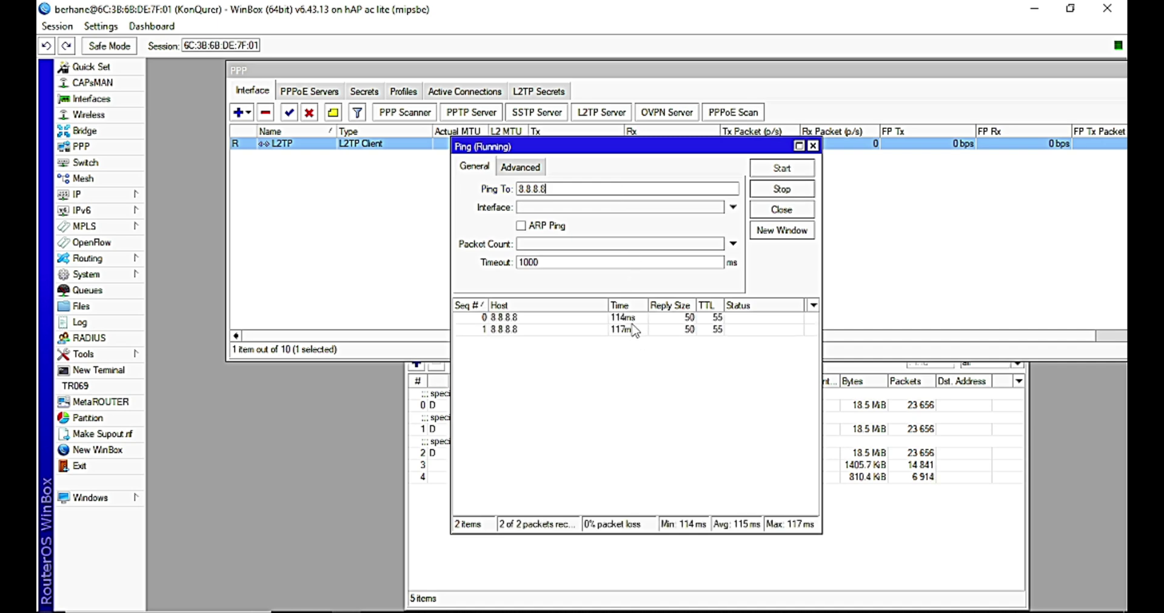
pyautogui.click(780, 190)
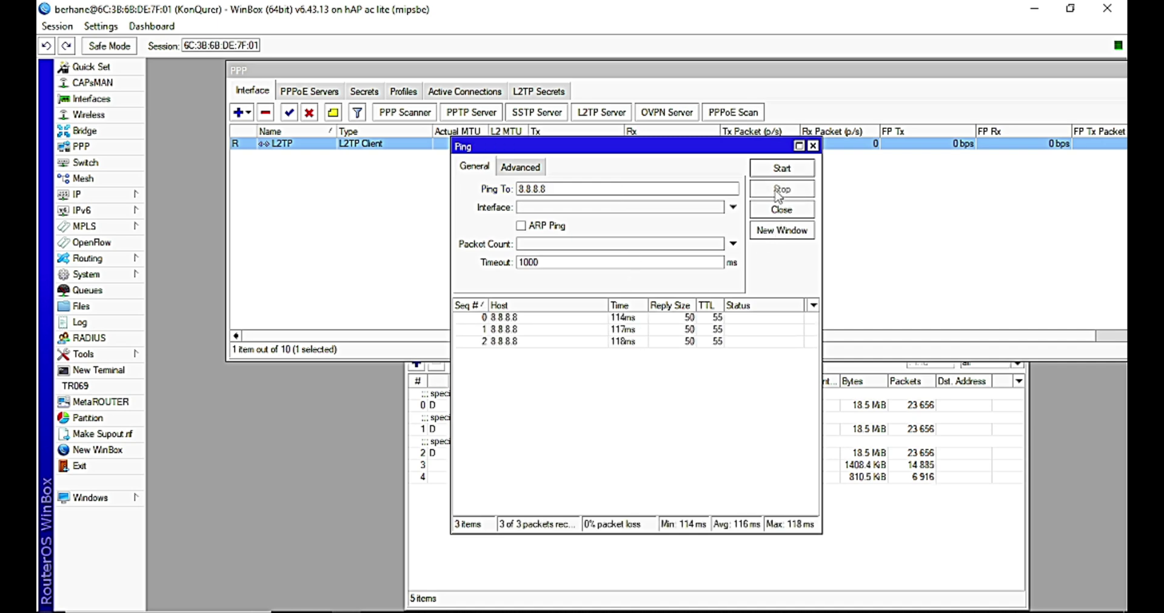
pyautogui.moveTo(632, 151); pyautogui.dragTo(598, 159)
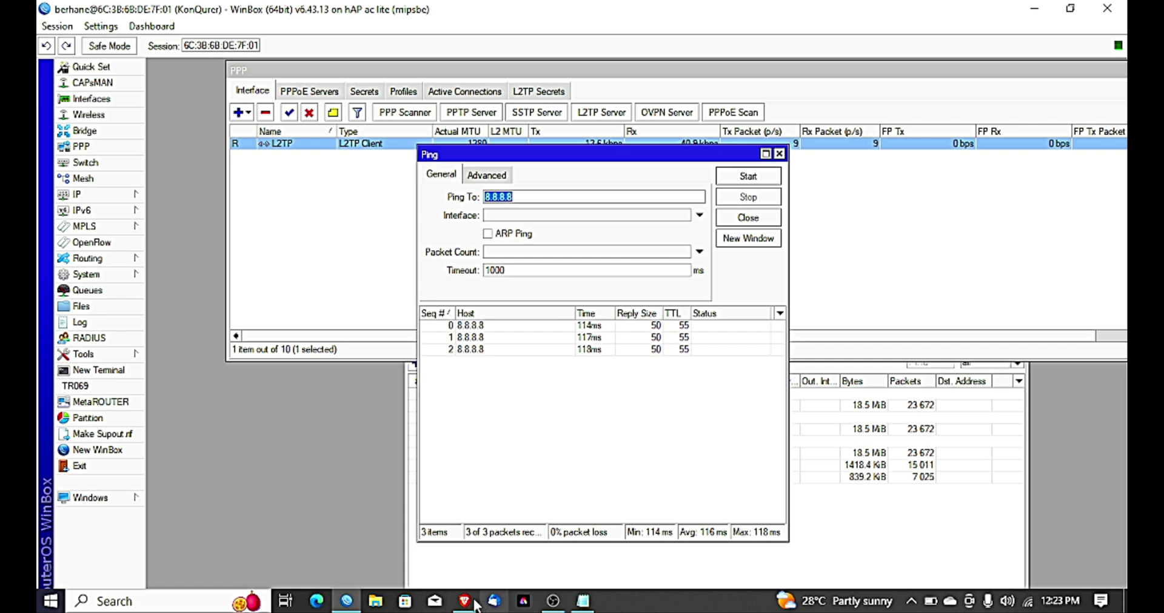
# - Switch to the Brave browser and reload the whatismyipaddress.com page to check the public IP location
pyautogui.click(465, 601)
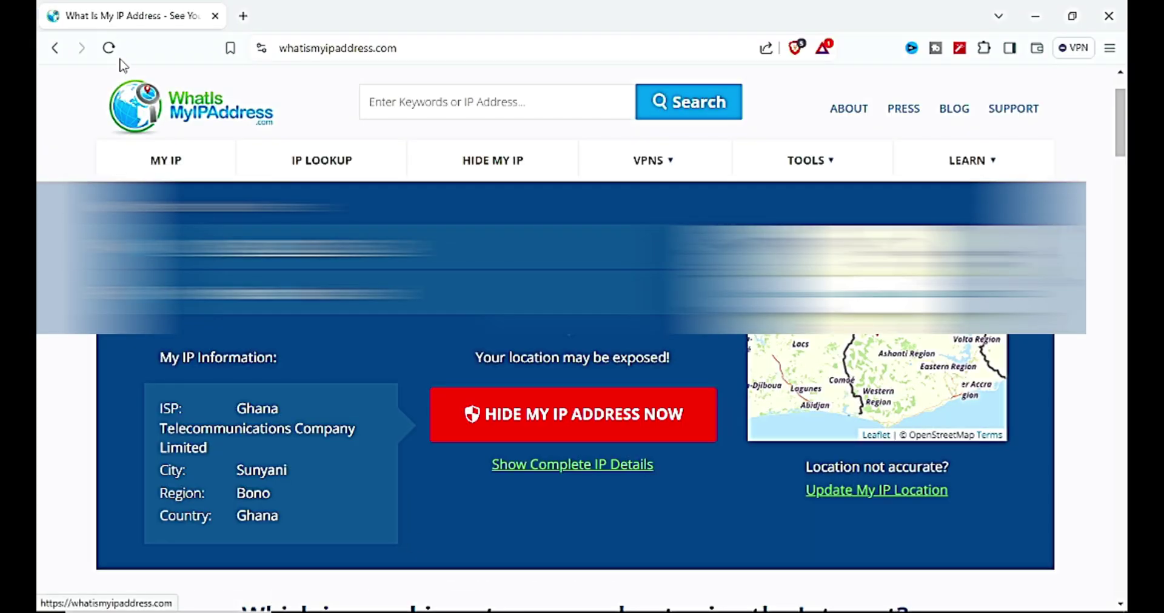
pyautogui.click(109, 49)
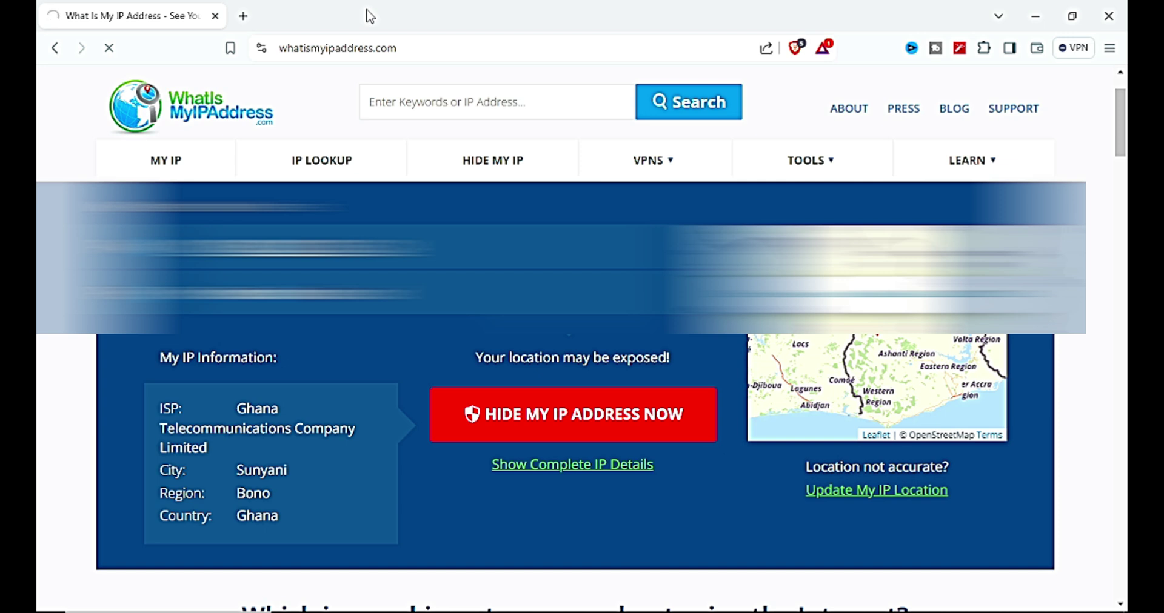
# - Open a Windows Command Prompt and run the continuous ping command "ping 9.9.9.9 -t"
pyautogui.moveTo(509, 609)
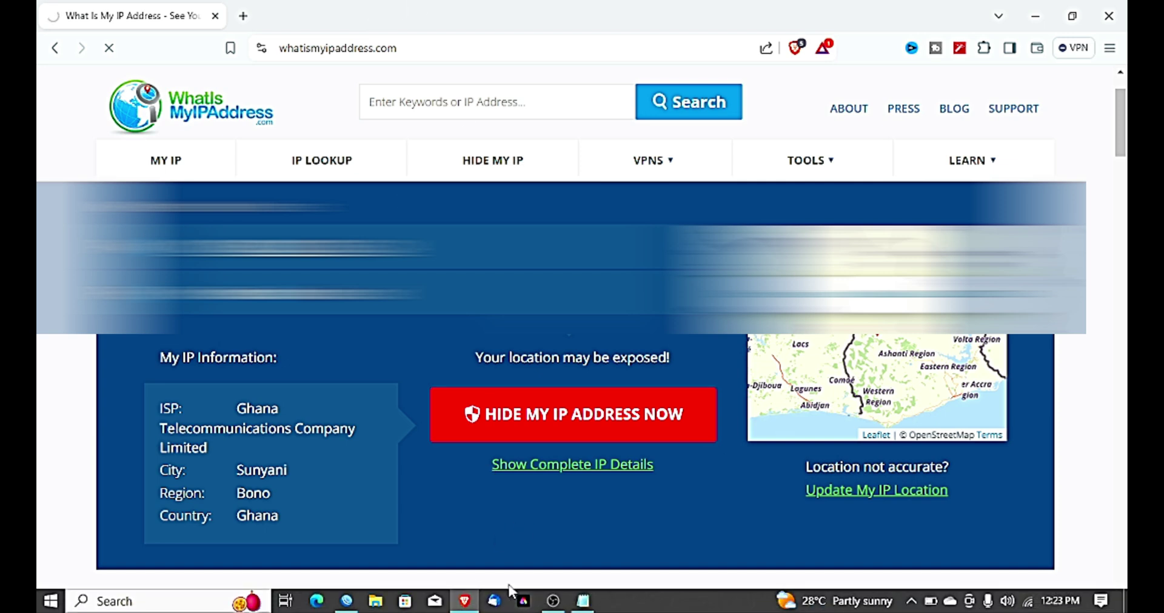
pyautogui.press('super')
pyautogui.write('cmd')
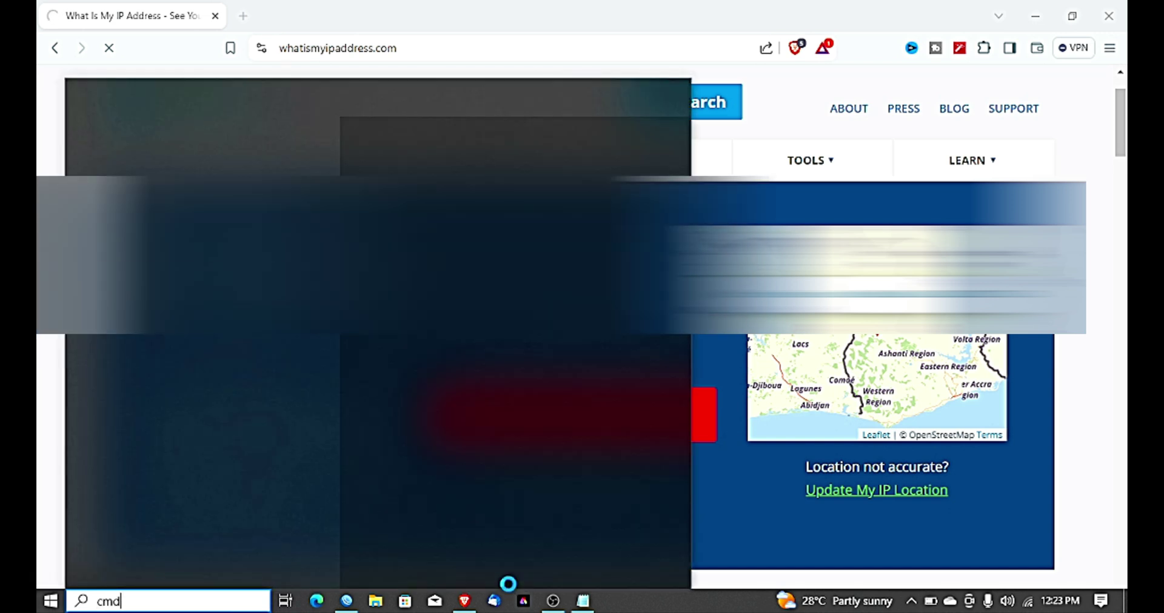
pyautogui.press('Return')
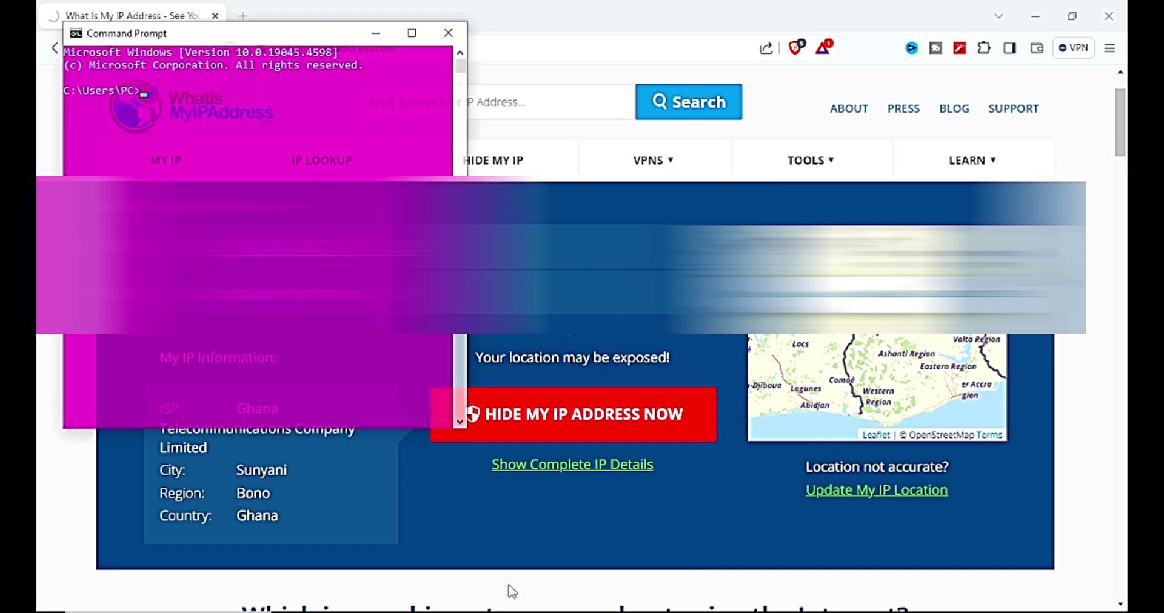
pyautogui.write('ping 9.9.9.9 -t')
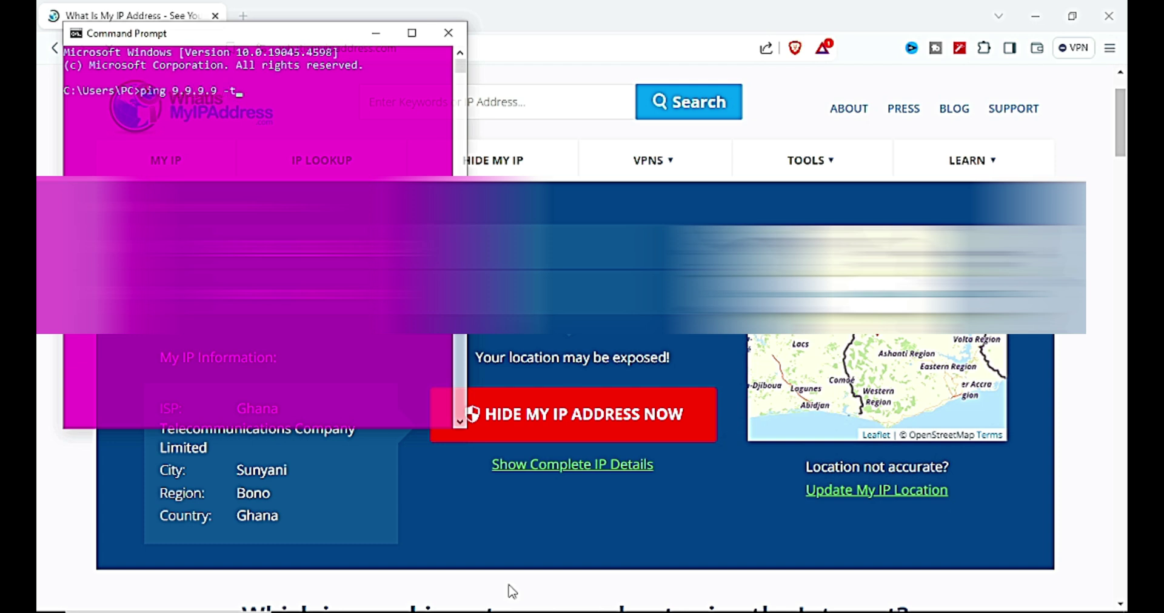
pyautogui.press('Return')
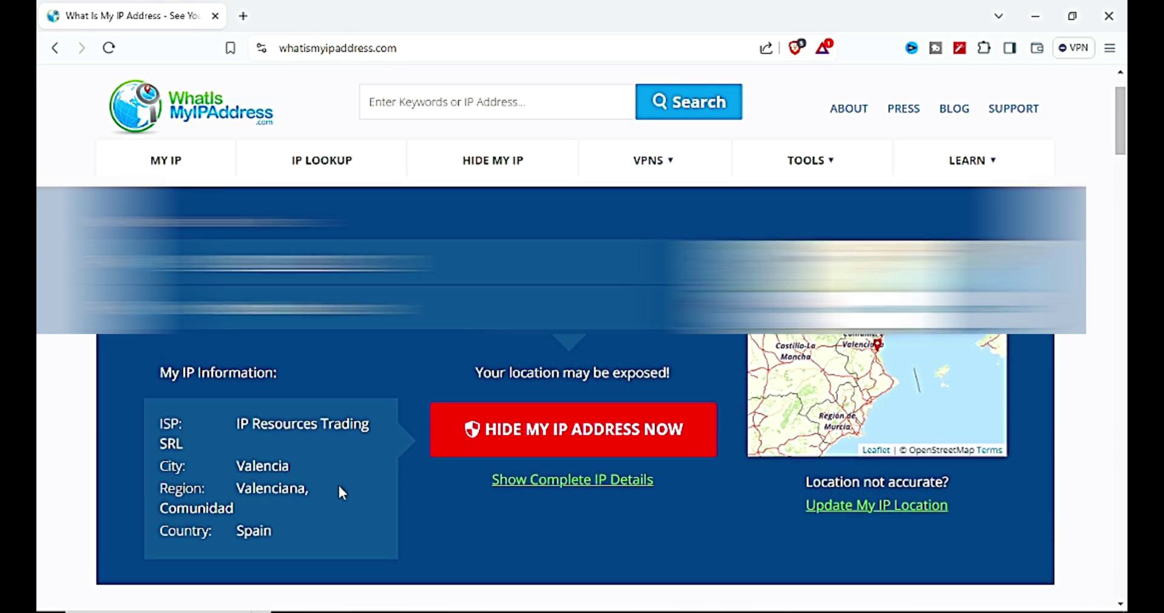
# - Examine the city, region and country in the reloaded page's IP information by highlighting them, and clear the highlight
pyautogui.moveTo(271, 535); pyautogui.dragTo(247, 536)
pyautogui.moveTo(242, 464); pyautogui.dragTo(300, 537)
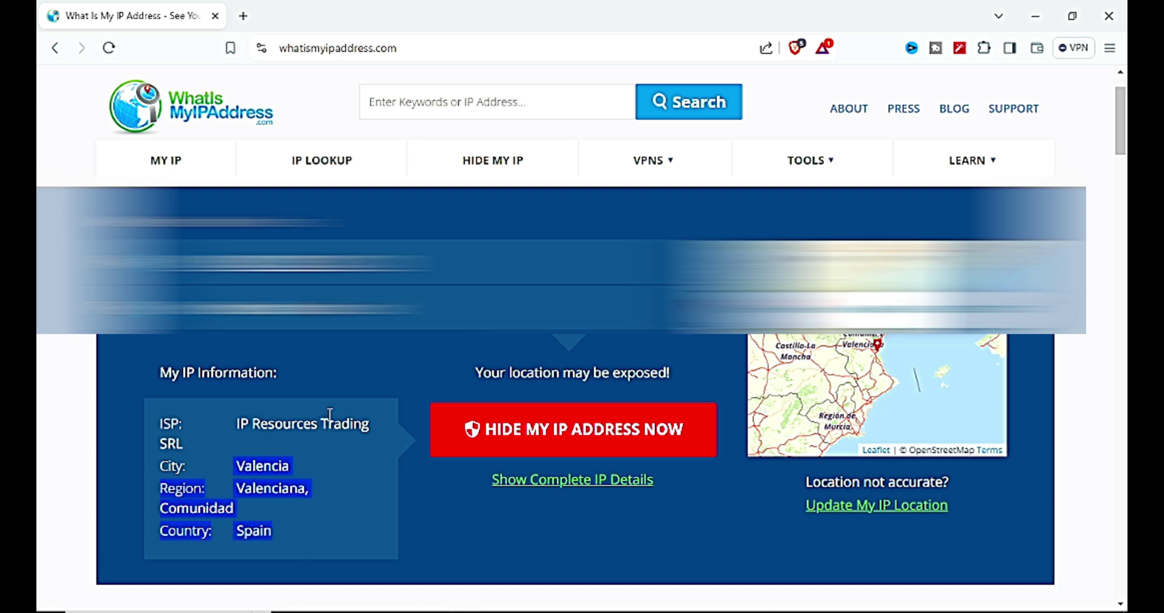
pyautogui.click(351, 474)
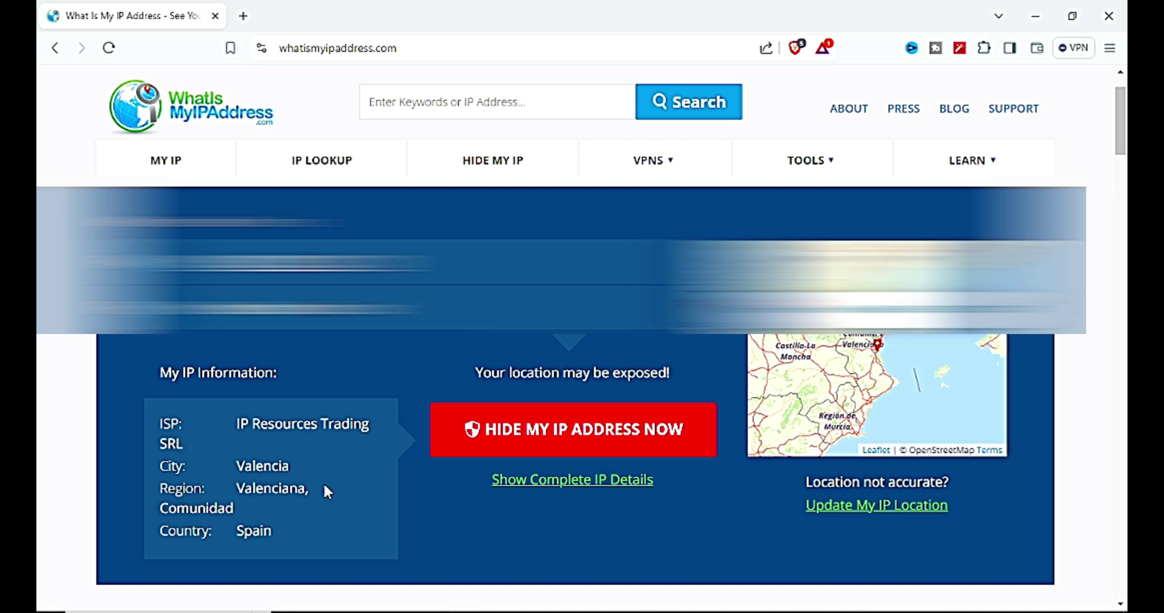
pyautogui.moveTo(436, 609)
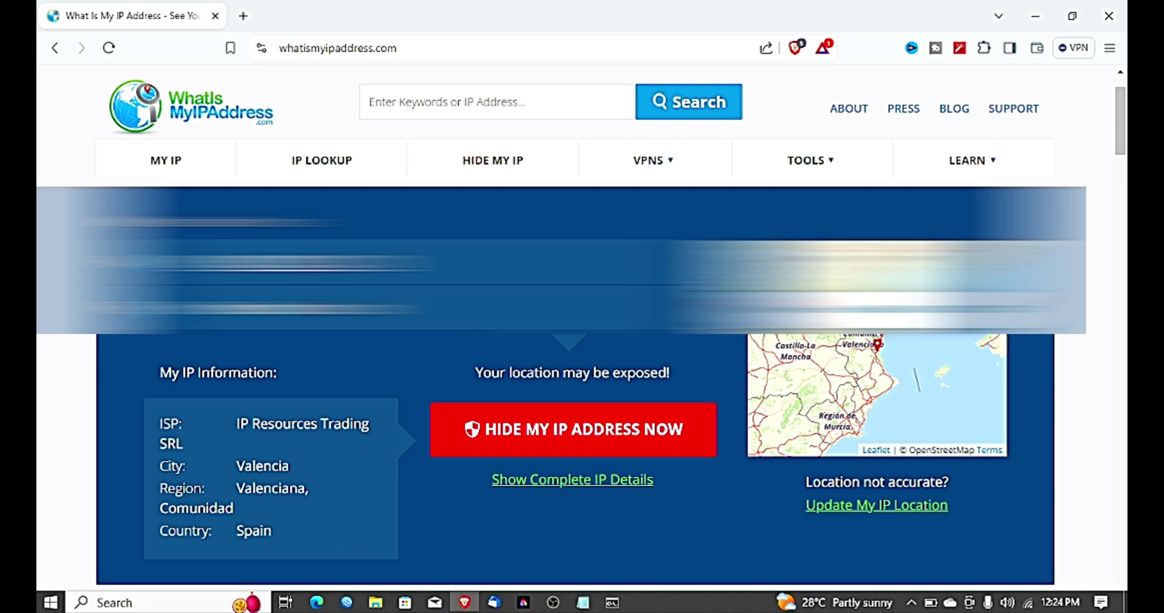
# - Switch to WinBox, open the router's Log in a maximized window, and review its entries back to the earliest one
pyautogui.click(550, 601)
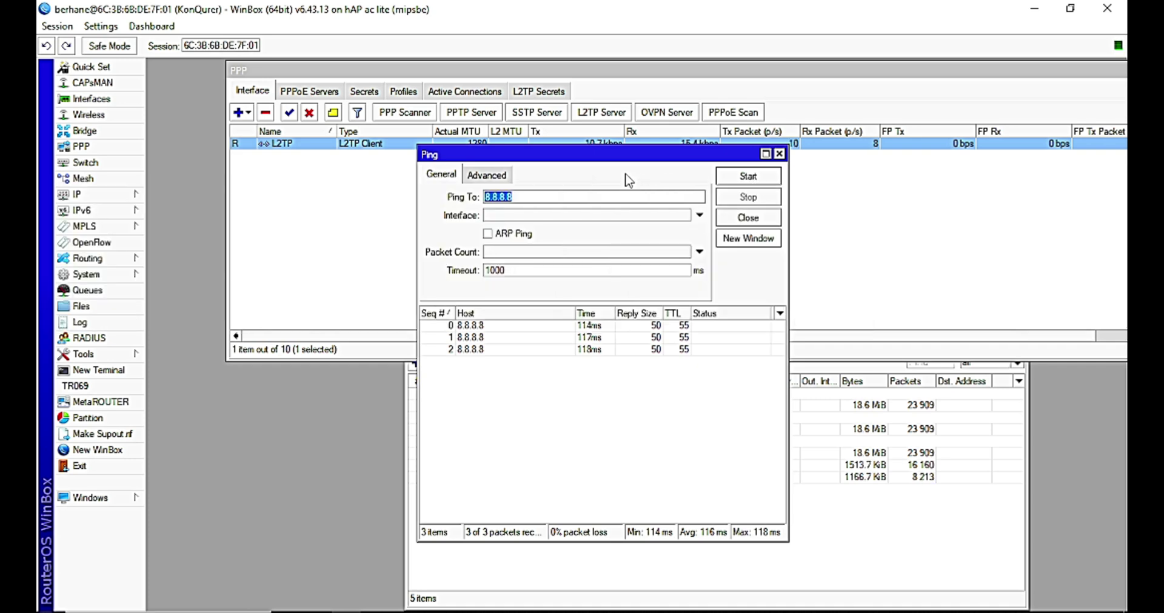
pyautogui.moveTo(620, 157); pyautogui.dragTo(479, 209)
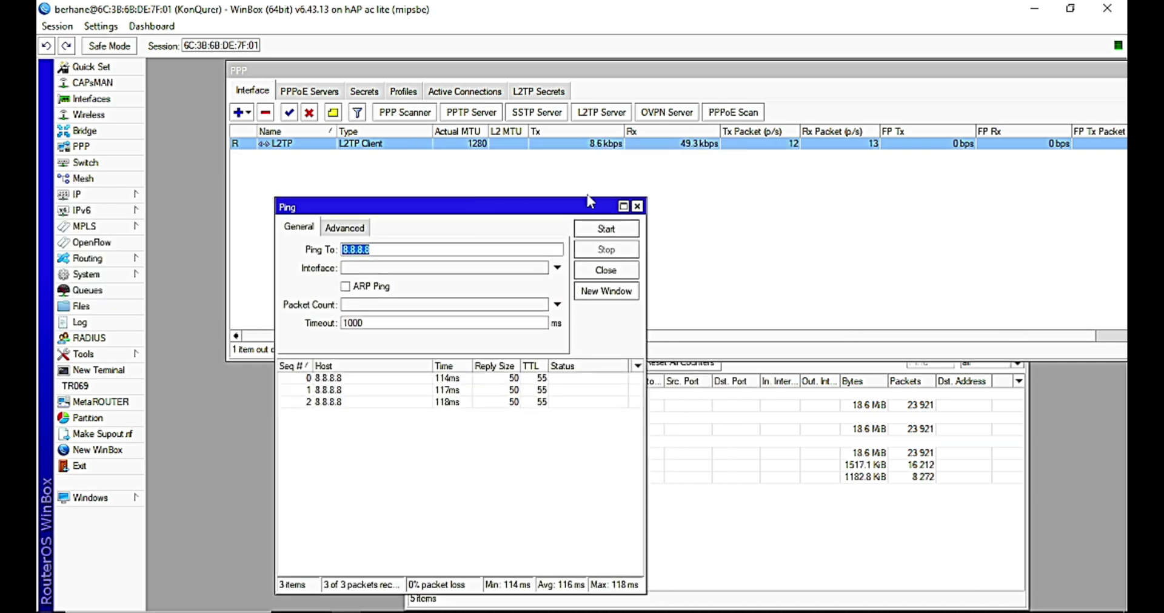
pyautogui.click(104, 323)
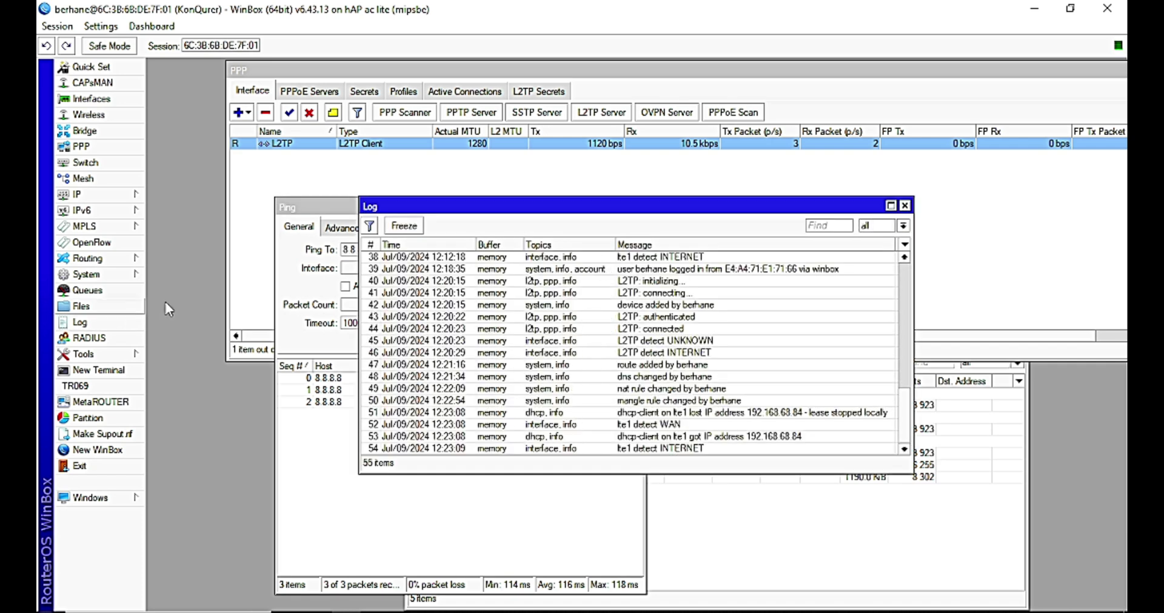
pyautogui.click(890, 206)
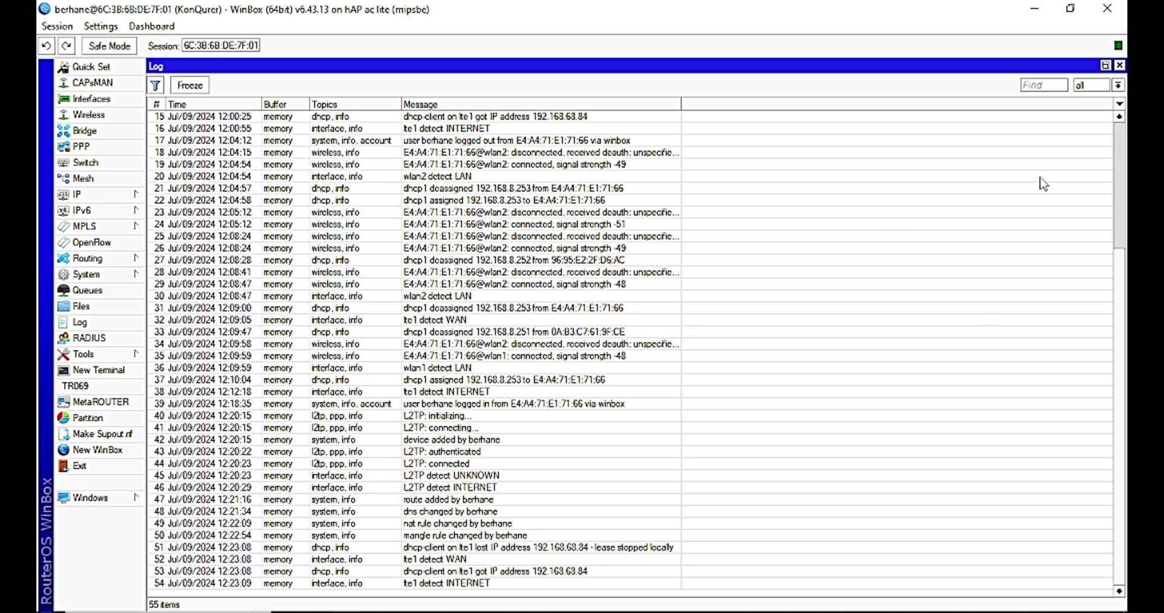
pyautogui.moveTo(1122, 303); pyautogui.dragTo(1125, 139)
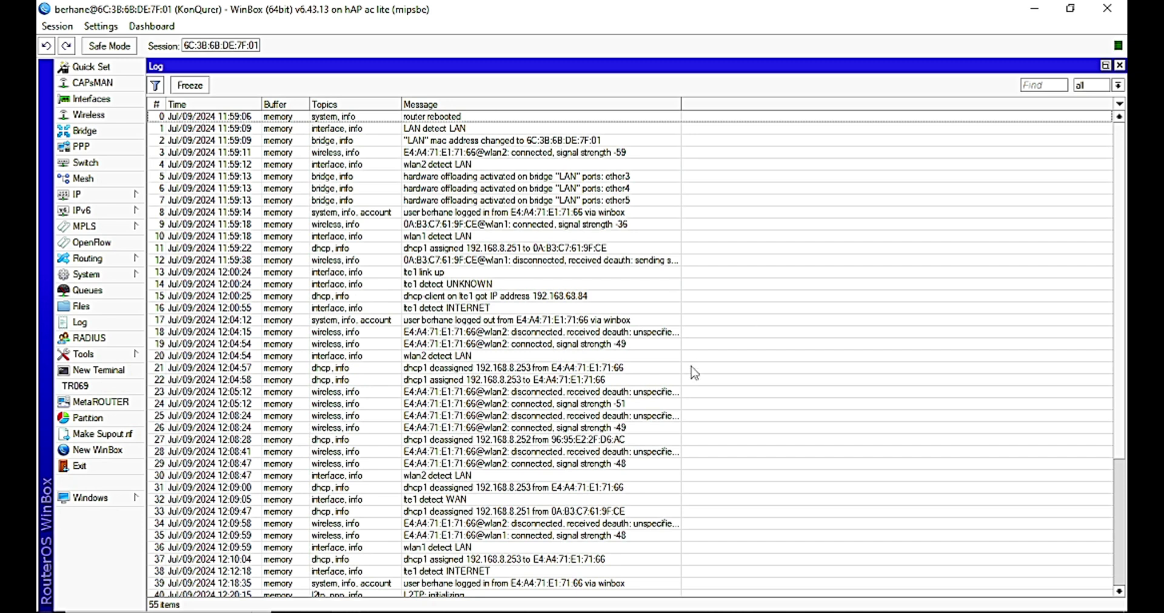
pyautogui.moveTo(554, 600)
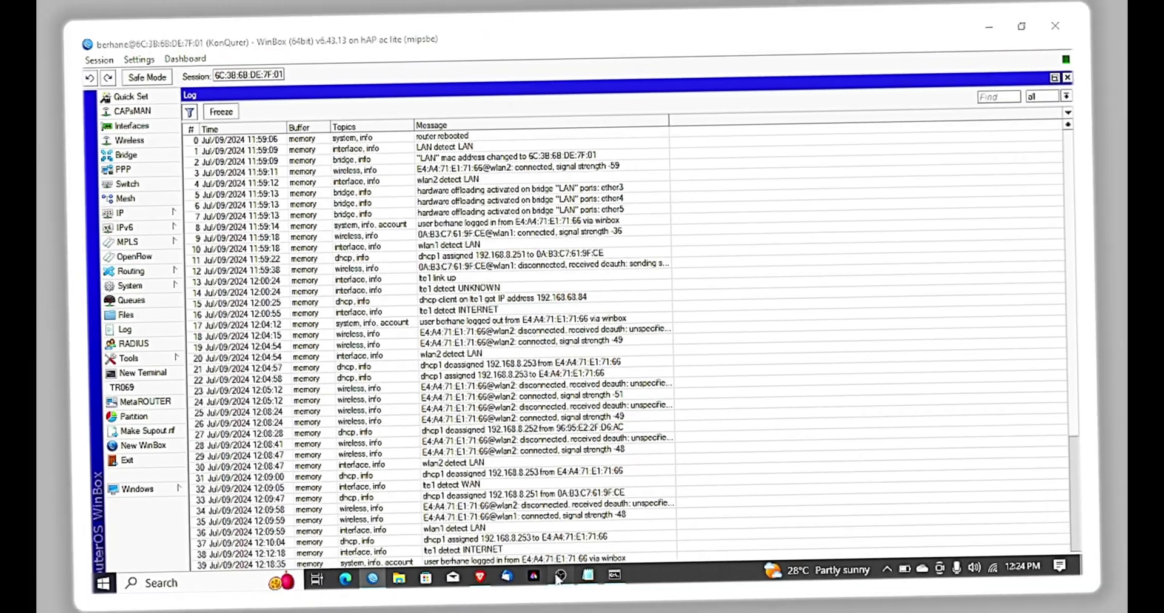
pyautogui.click(559, 576)
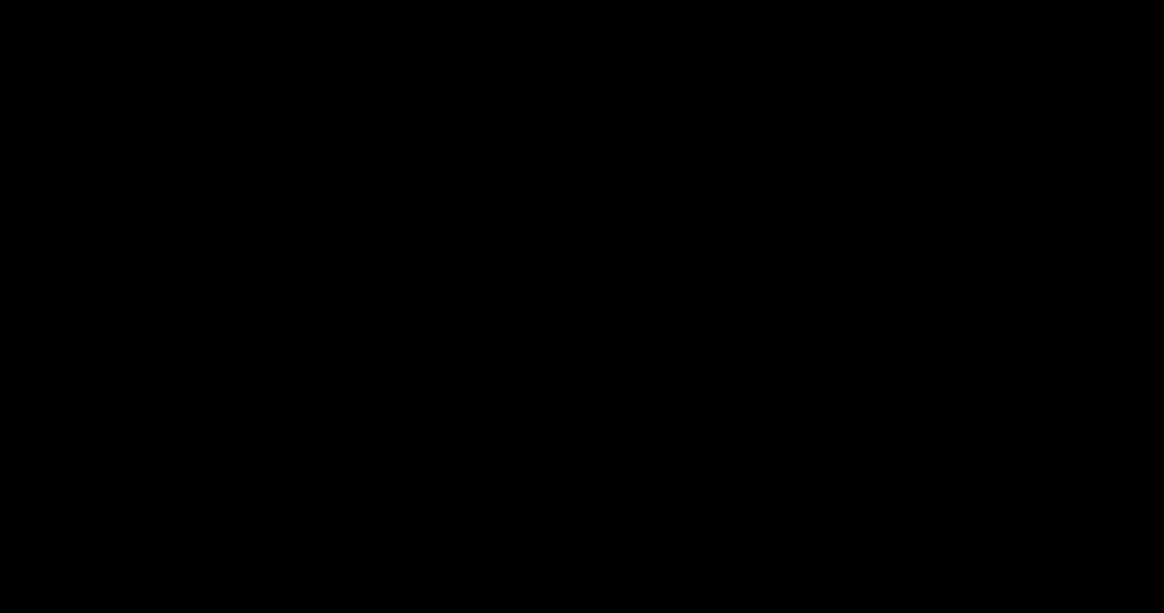